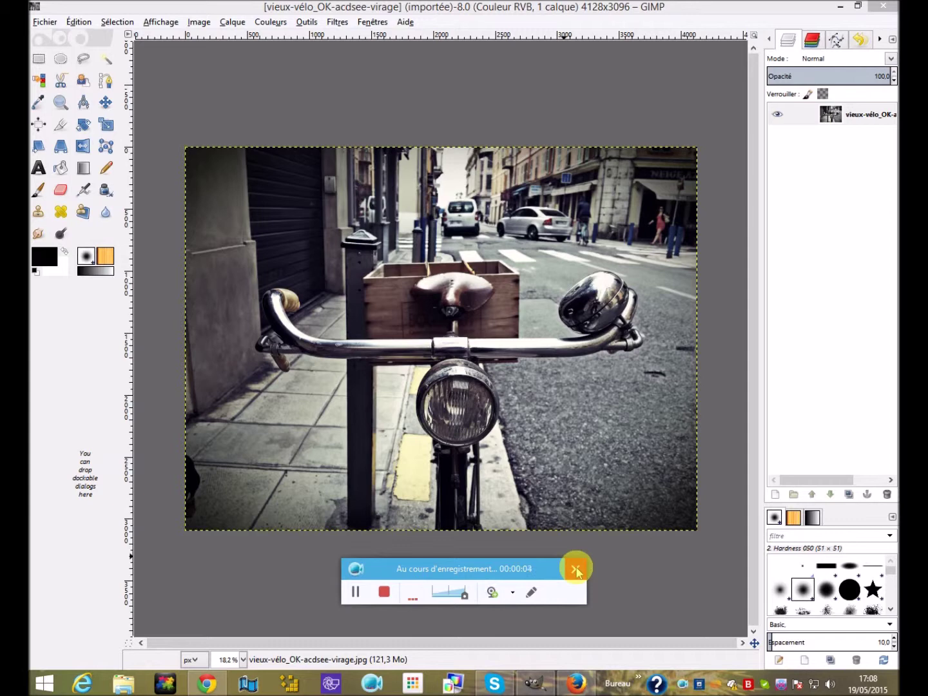
# - Add pages-livres-biais.jpg from the TEXTURES folder as a new layer above the bicycle photo
pyautogui.click(577, 570)
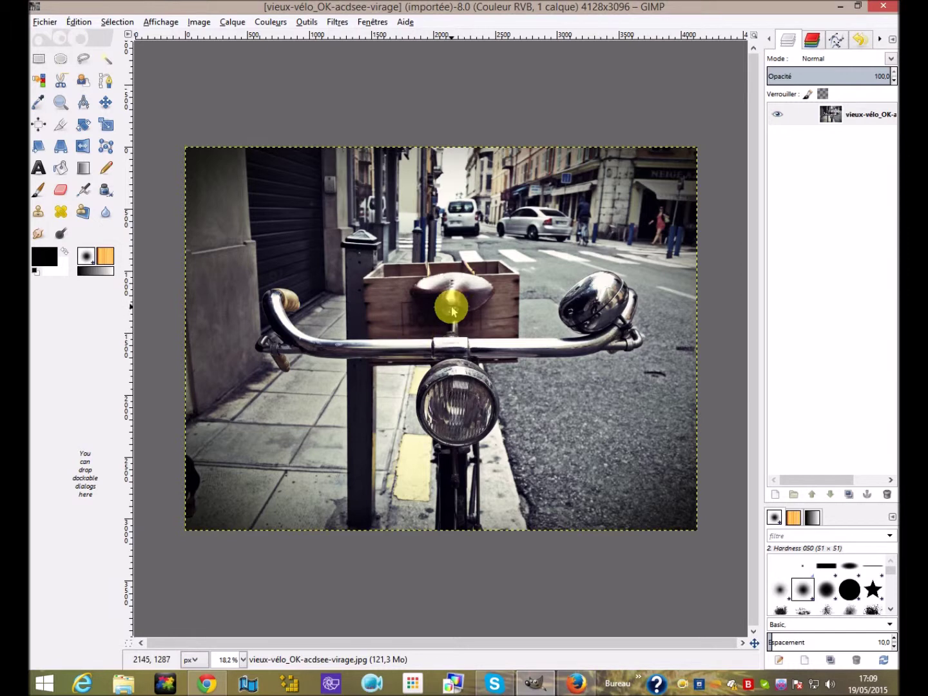
pyautogui.click(45, 22)
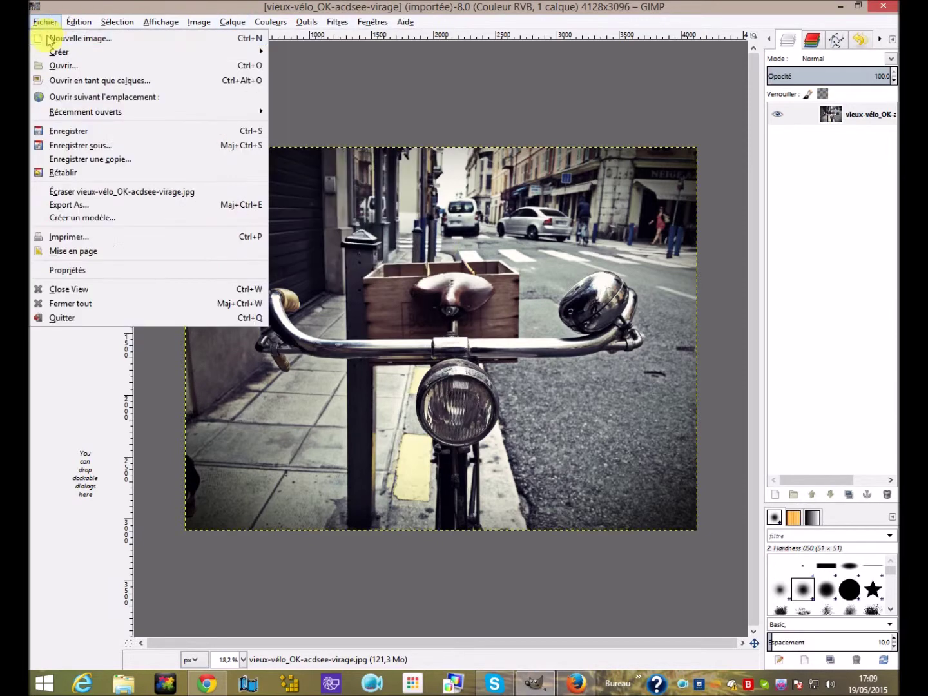
pyautogui.click(65, 80)
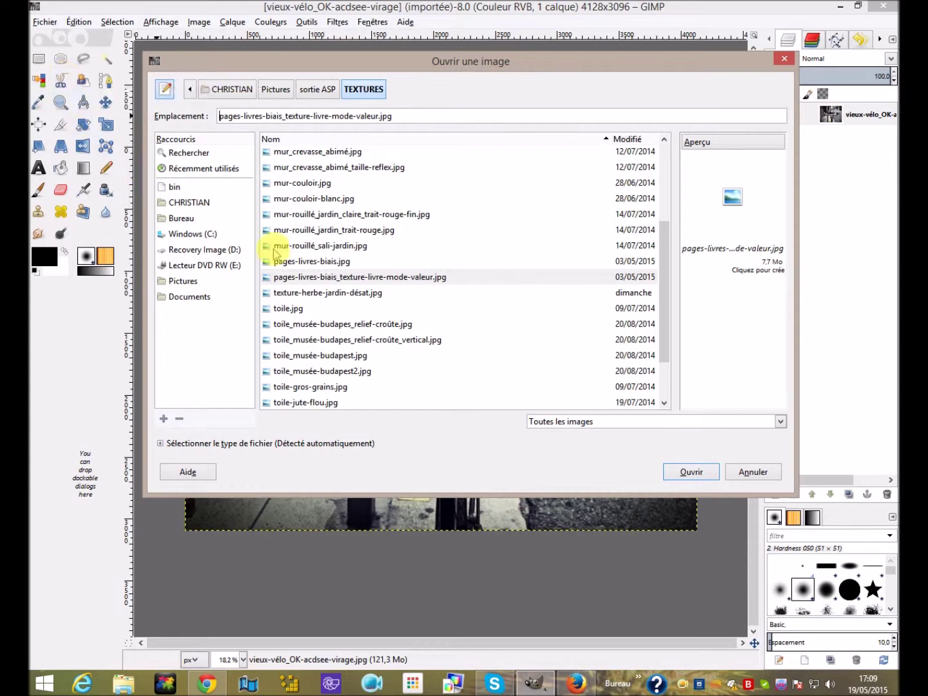
pyautogui.scroll(-2, 321, 268)
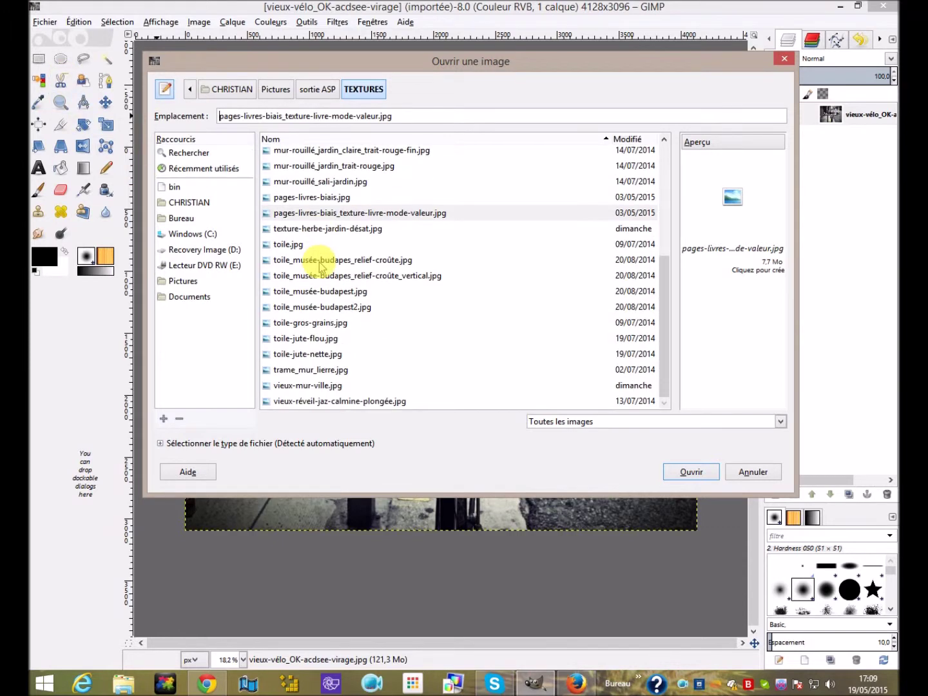
pyautogui.scroll(1, 324, 332)
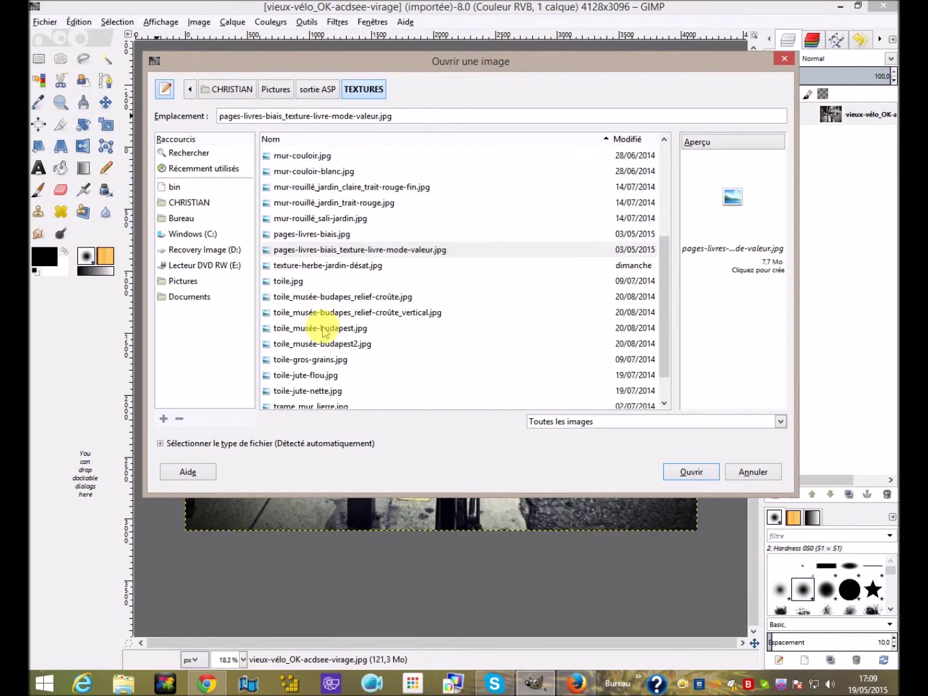
pyautogui.click(328, 237)
pyautogui.doubleClick(330, 237)
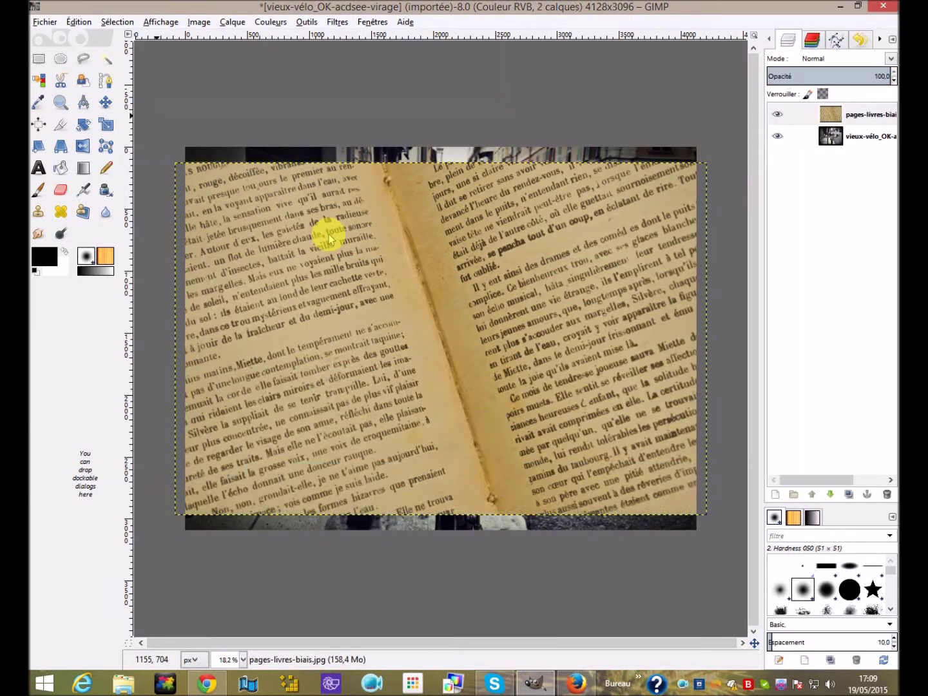
pyautogui.click(432, 169)
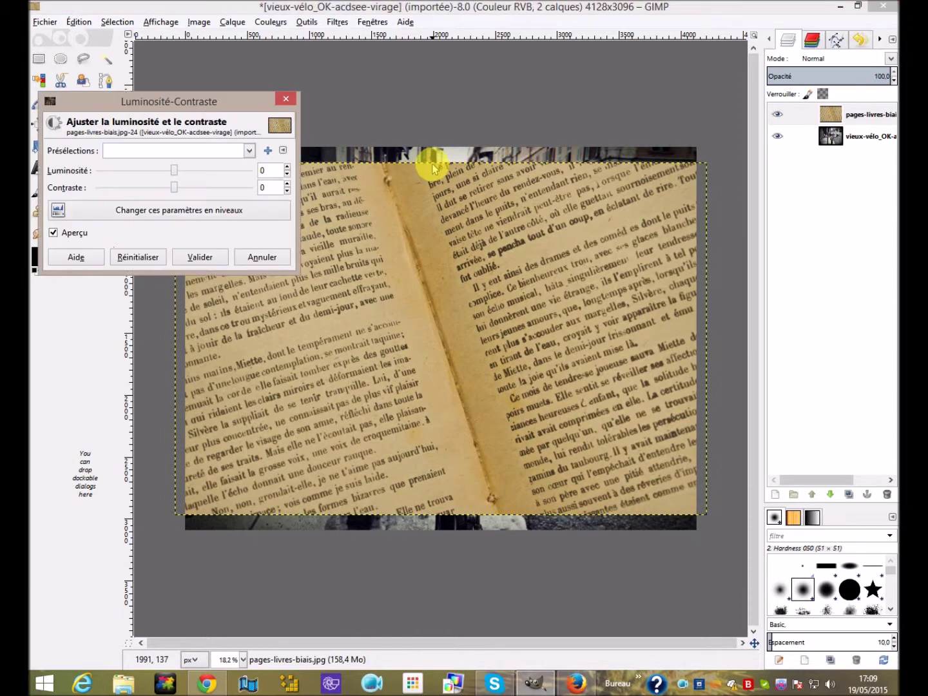
pyautogui.click(283, 101)
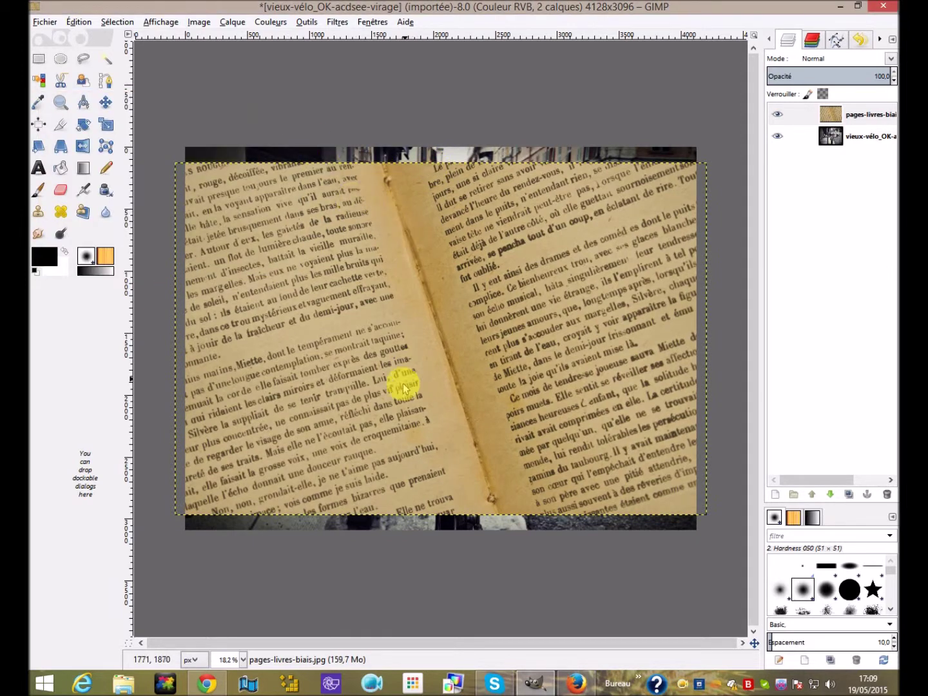
# - Stretch the book-page layer vertically to about 4272 x 3184 px so it covers the photo, and trim it to the image dimensions
pyautogui.click(107, 125)
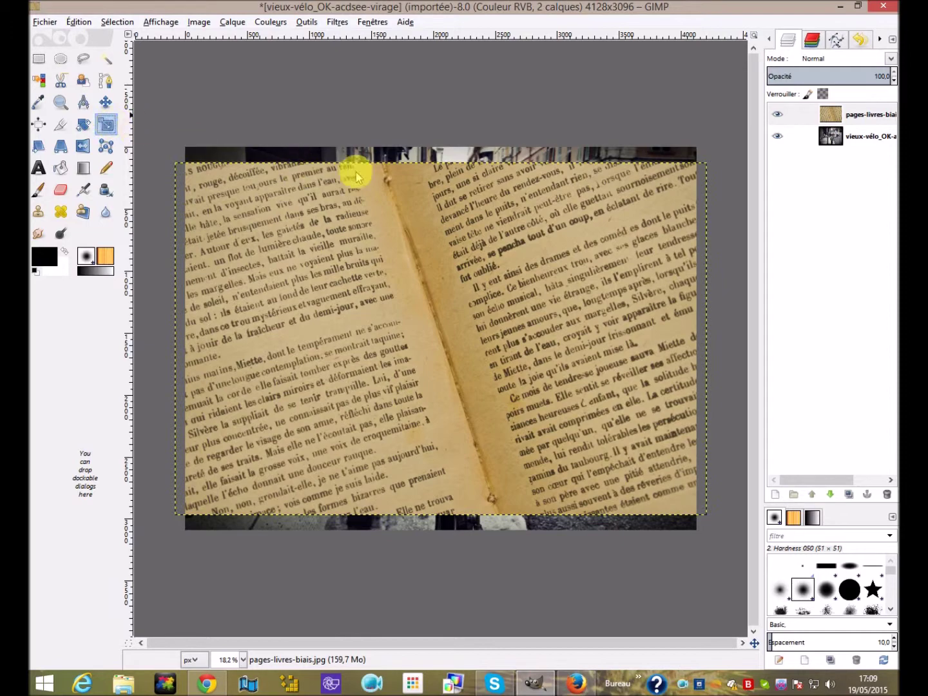
pyautogui.moveTo(371, 164); pyautogui.dragTo(371, 141)
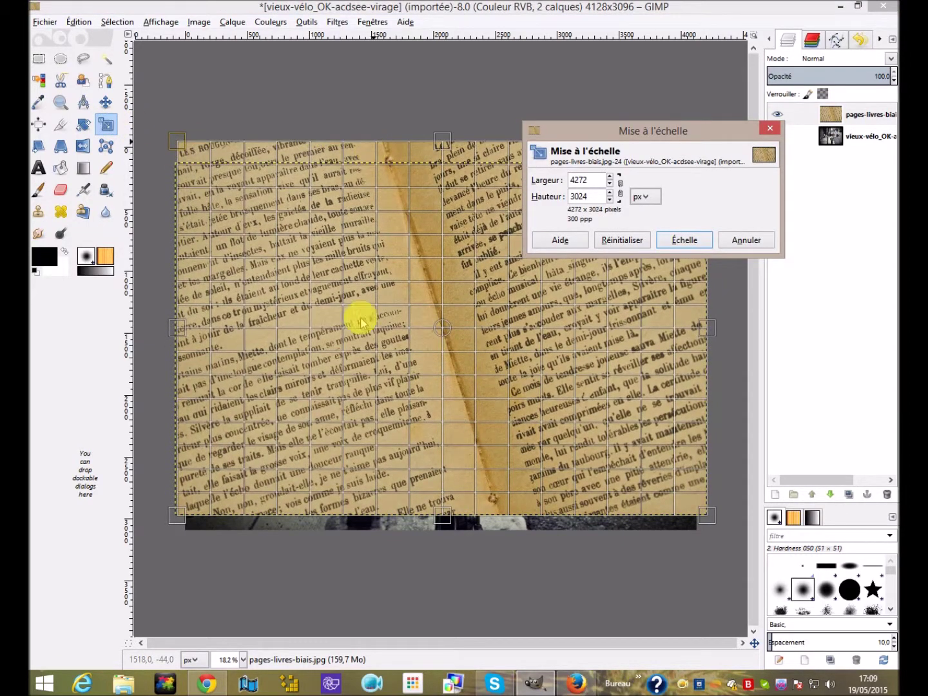
pyautogui.moveTo(445, 512); pyautogui.dragTo(446, 535)
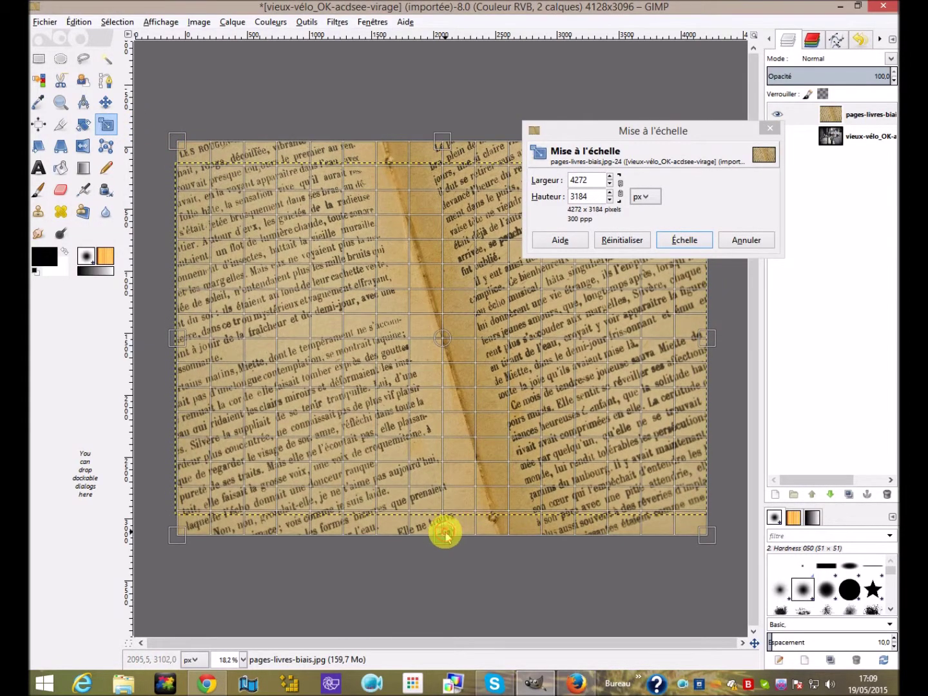
pyautogui.click(685, 241)
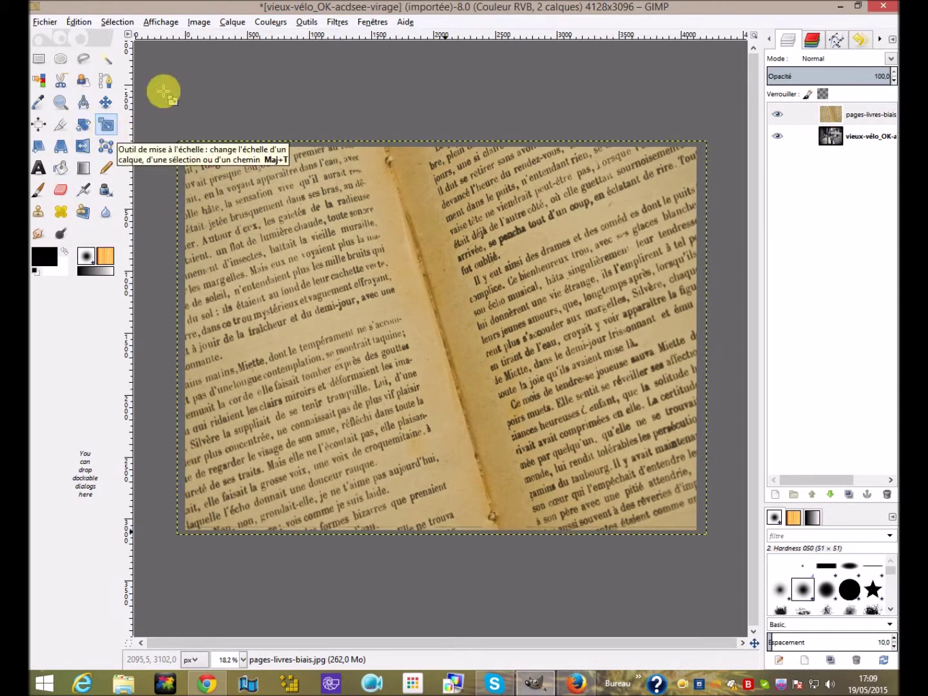
pyautogui.click(224, 24)
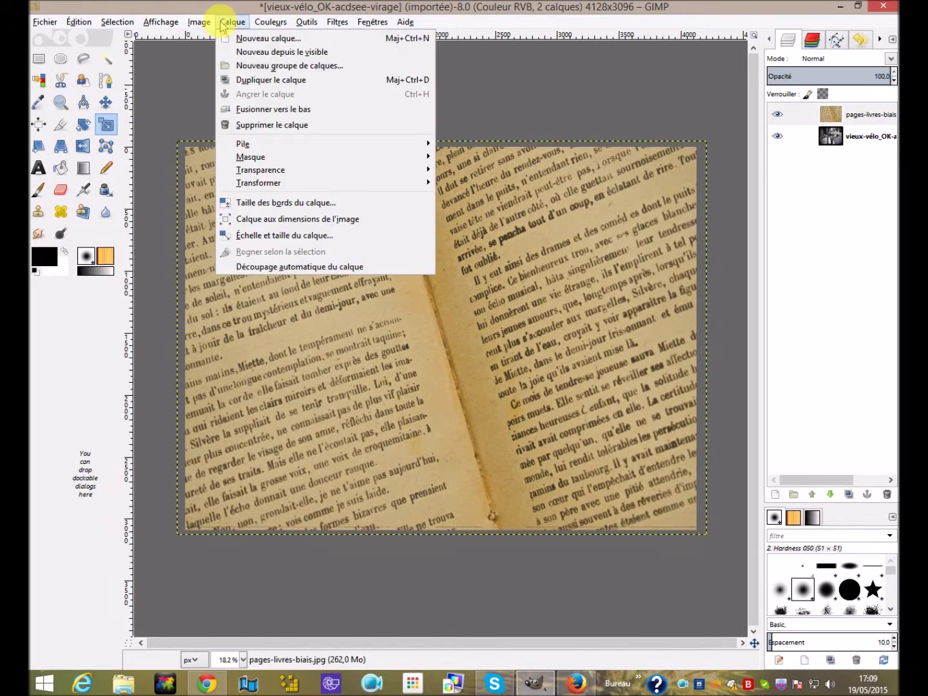
pyautogui.click(252, 218)
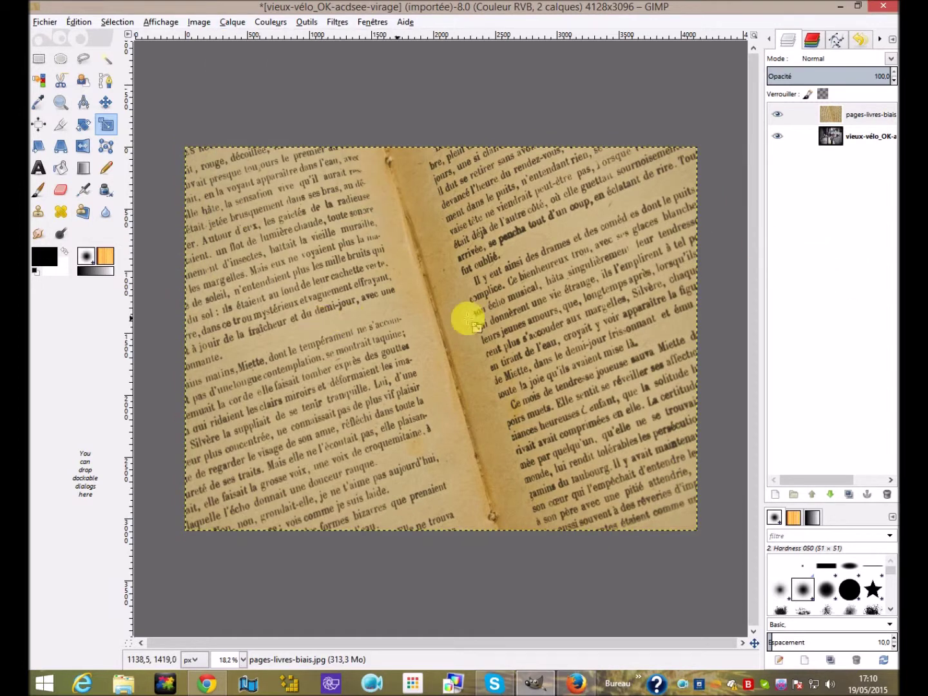
# - Try the Multiplier and Superposer blend modes on the book-page layer
pyautogui.click(891, 60)
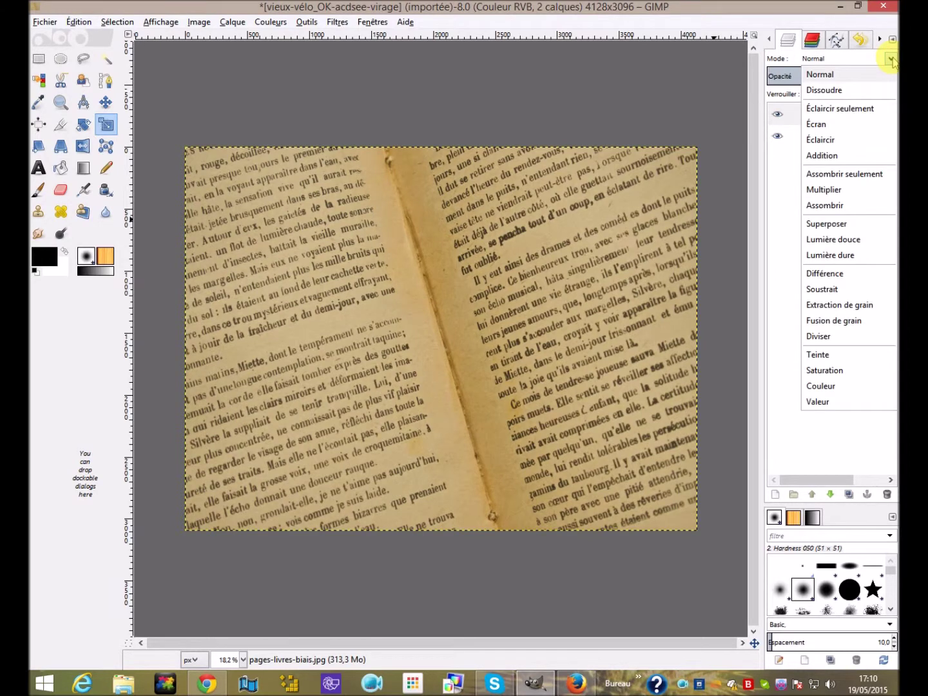
pyautogui.click(835, 189)
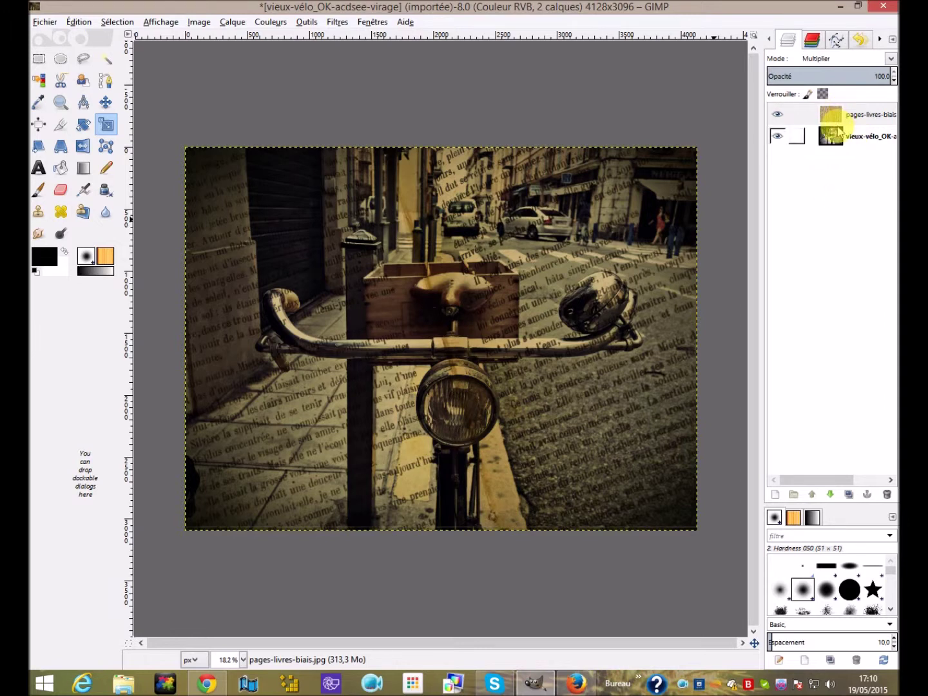
pyautogui.click(890, 60)
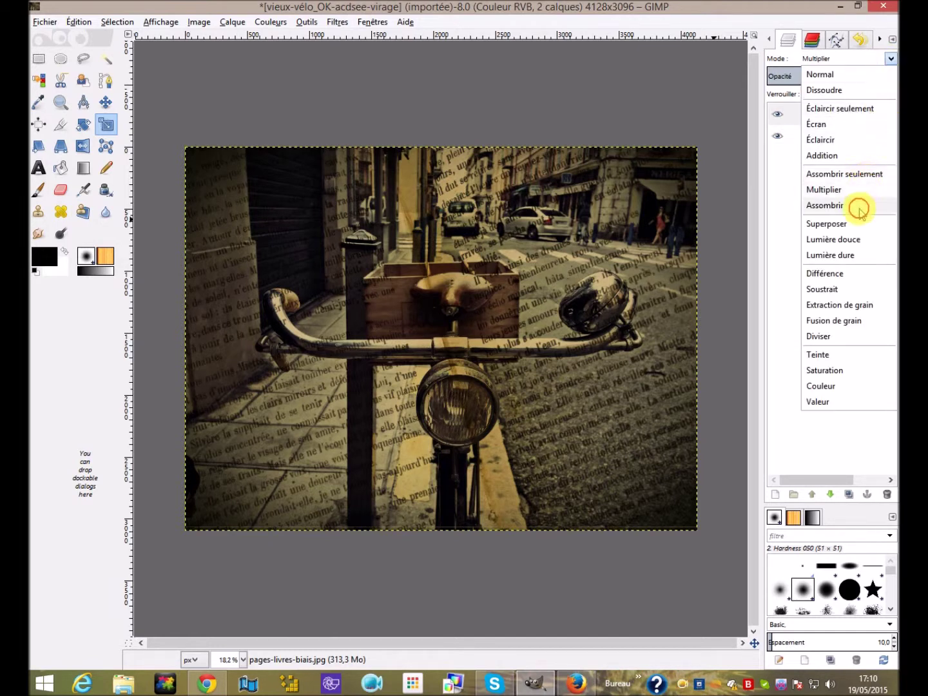
pyautogui.click(825, 223)
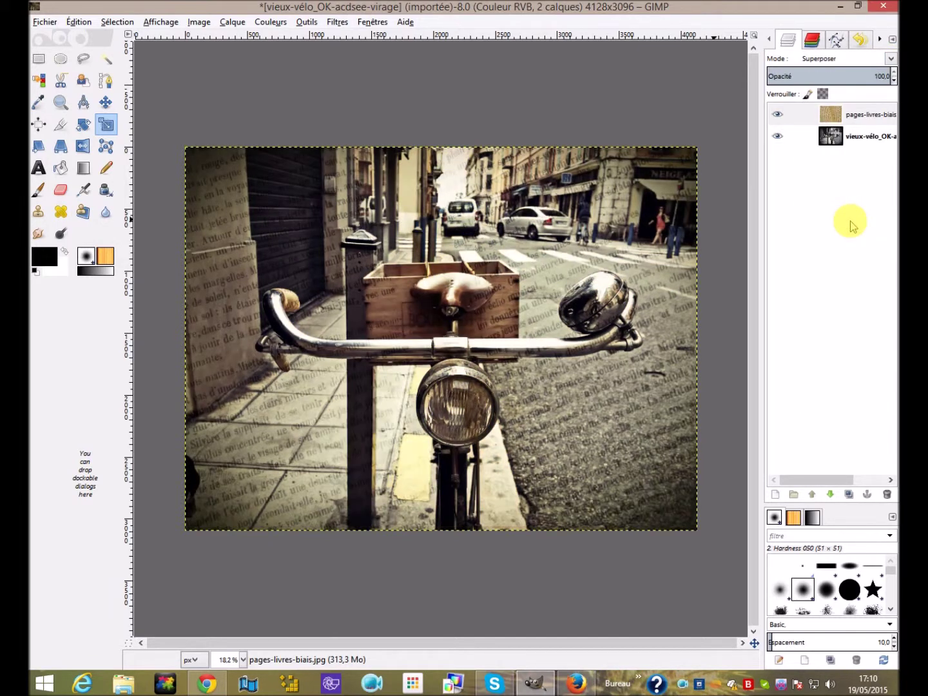
# - Set the book-page layer's blend mode to Écran and hide the bicycle photo layer
pyautogui.click(892, 60)
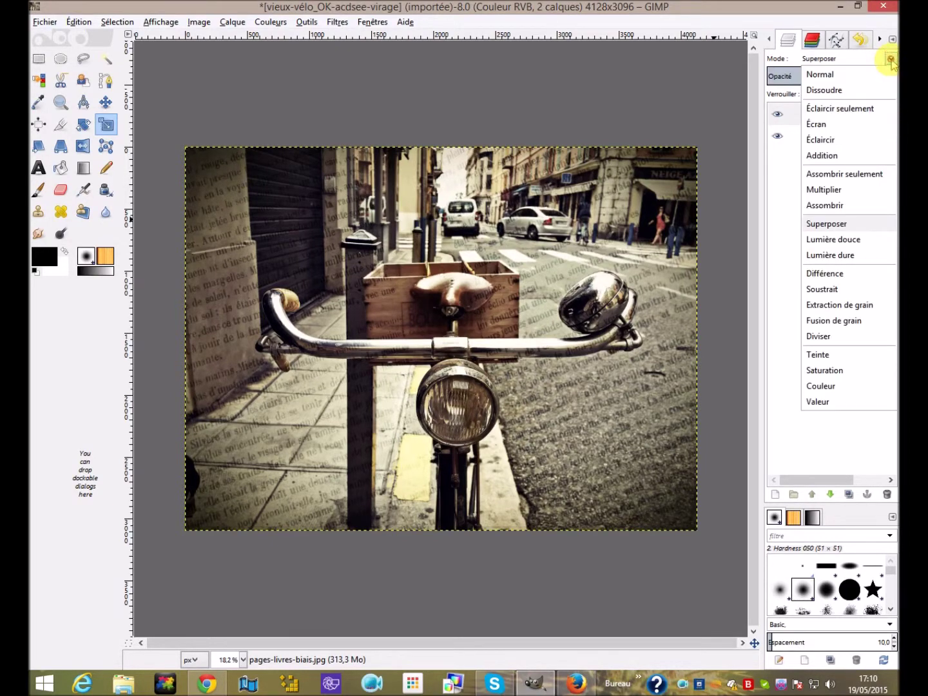
pyautogui.click(881, 124)
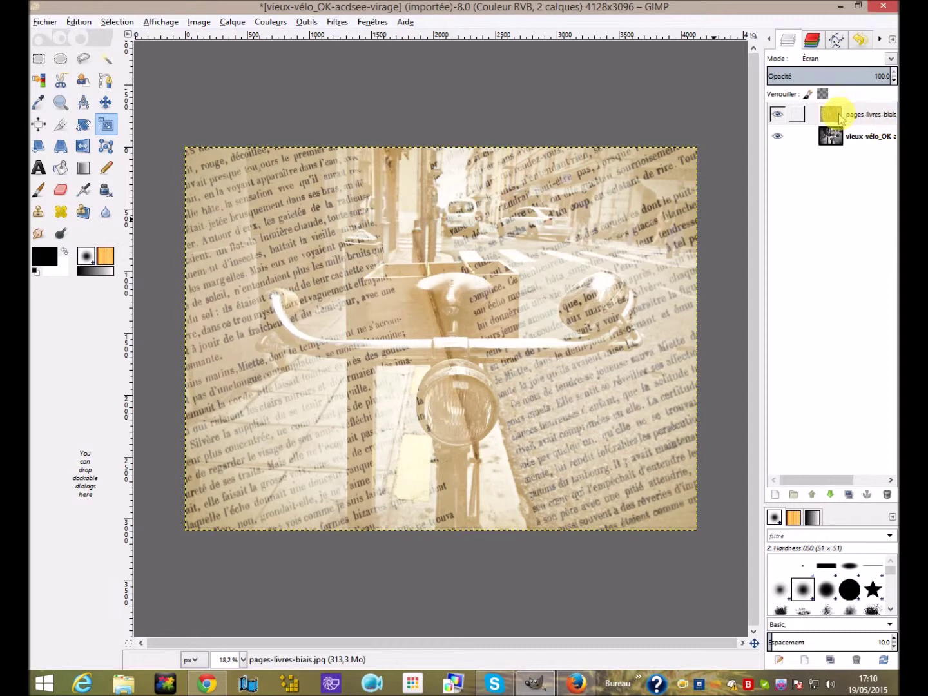
pyautogui.click(839, 118)
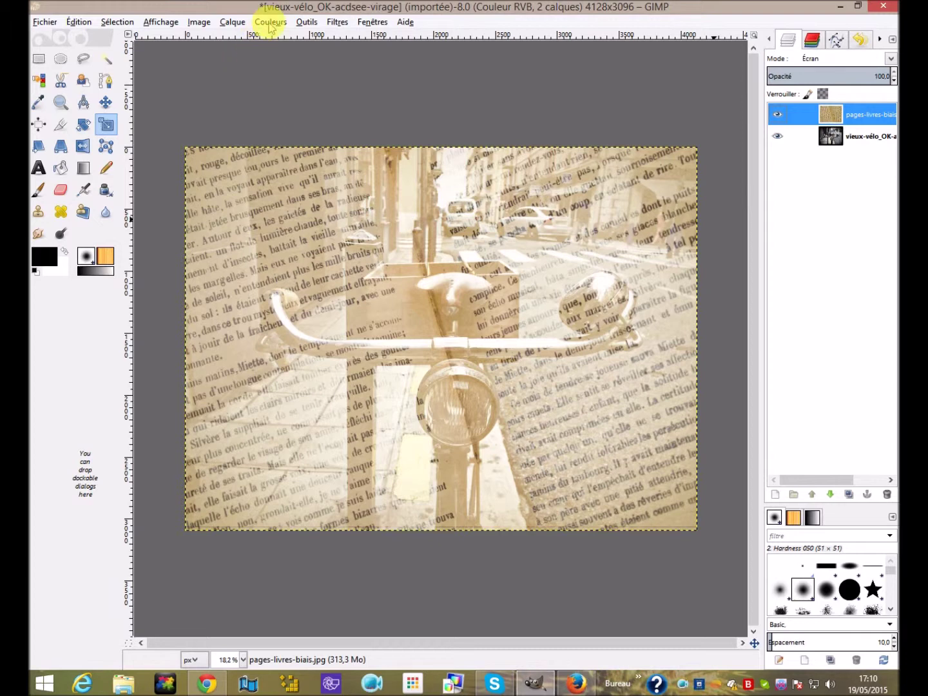
pyautogui.click(779, 137)
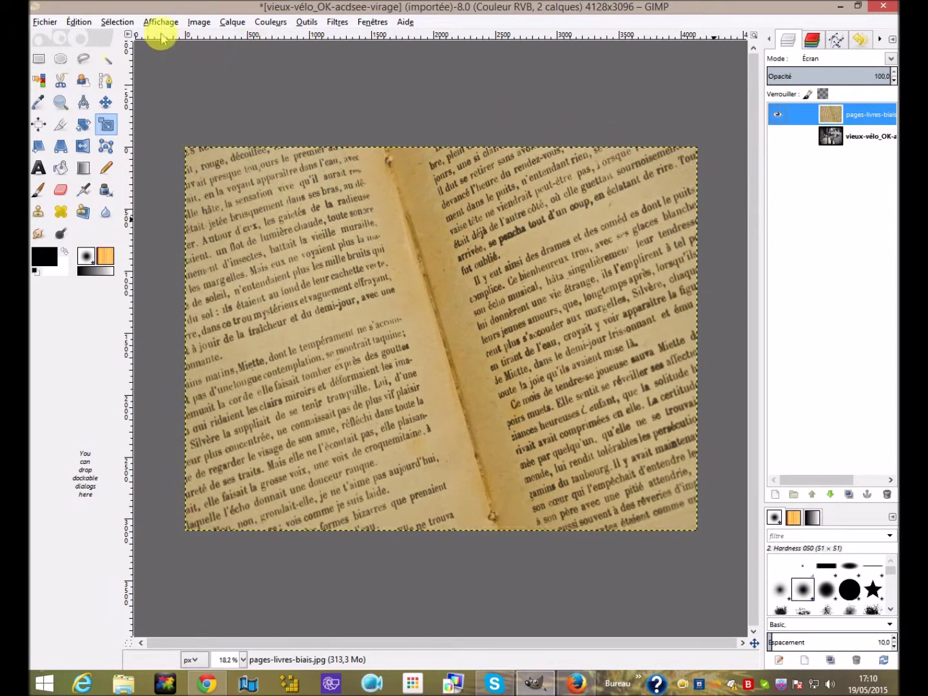
pyautogui.click(269, 21)
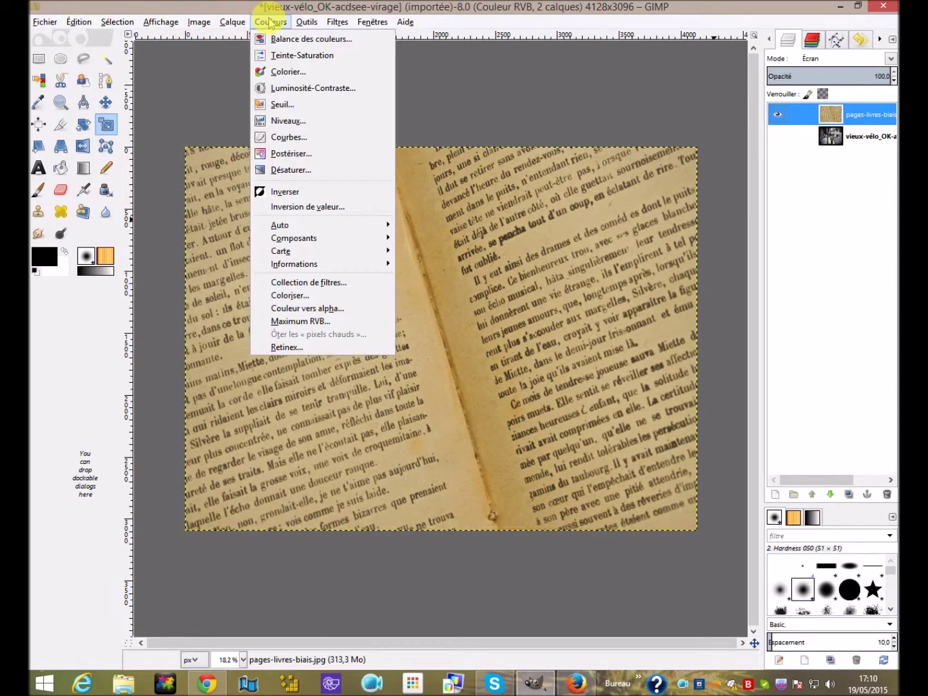
pyautogui.click(262, 88)
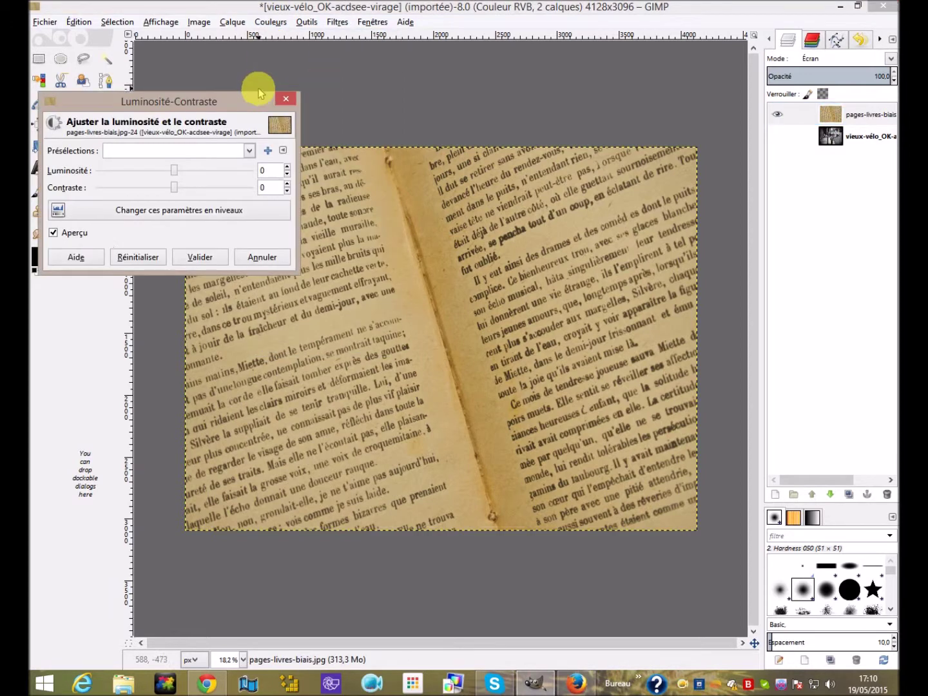
pyautogui.click(192, 169)
pyautogui.moveTo(192, 169); pyautogui.dragTo(227, 173)
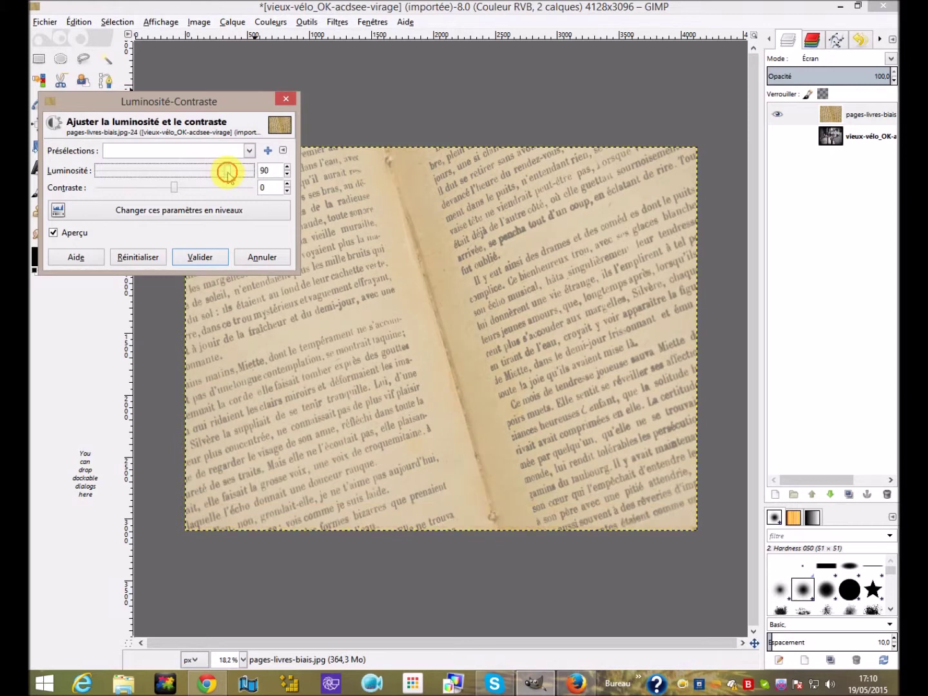
pyautogui.click(189, 189)
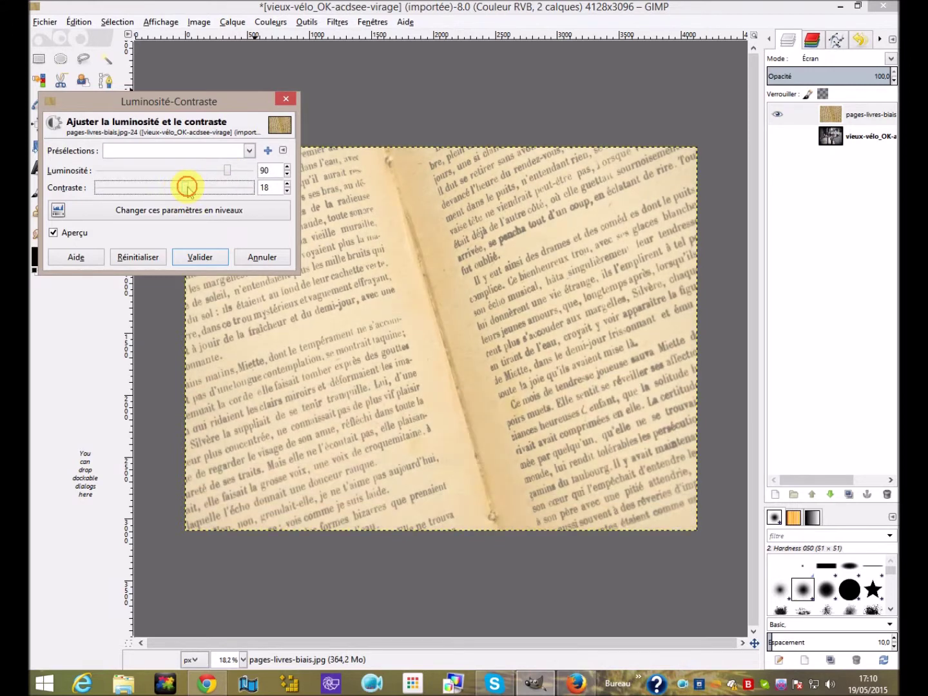
pyautogui.click(189, 257)
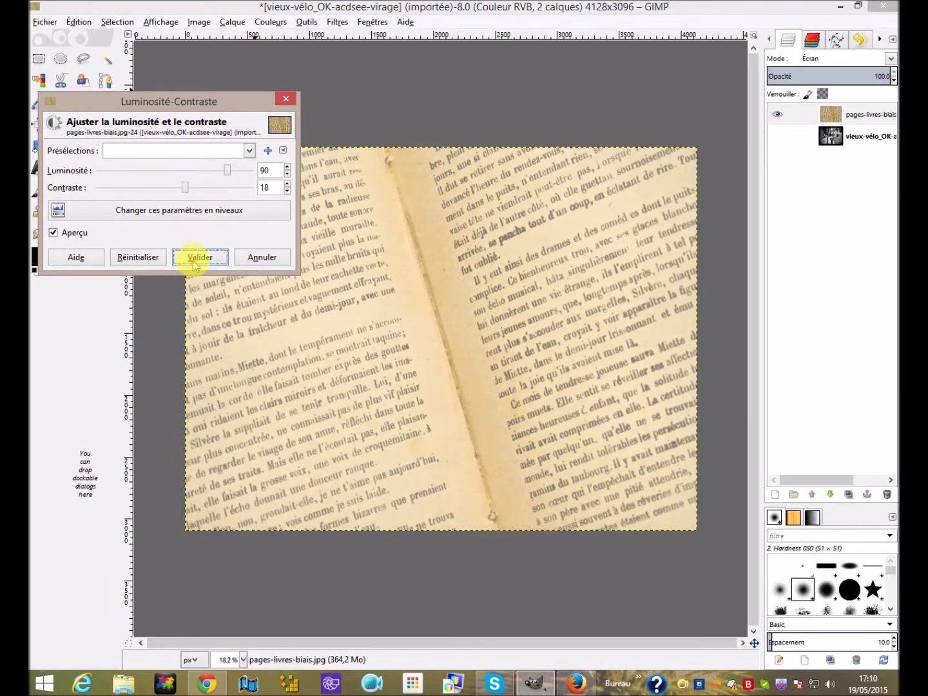
pyautogui.click(258, 257)
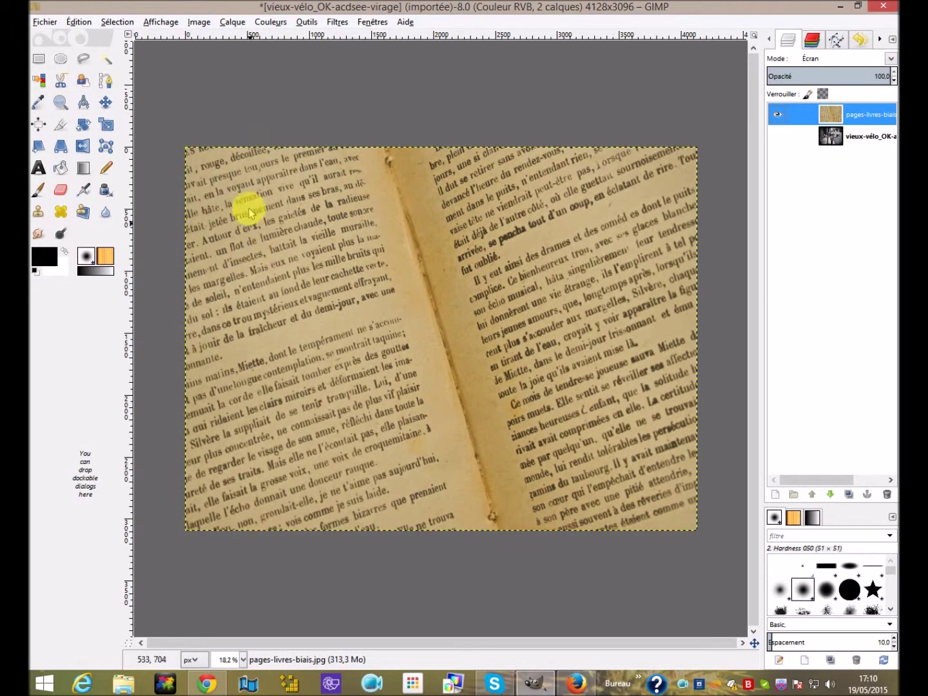
# - Brighten the book-page layer with Luminosité-Contraste, using a brightness of 64
pyautogui.click(198, 22)
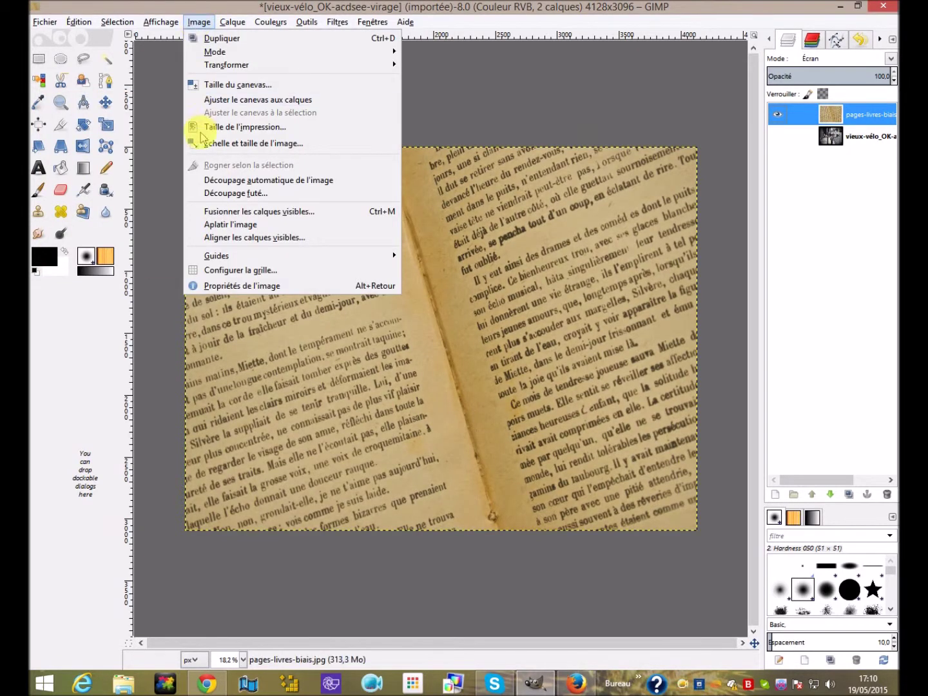
pyautogui.moveTo(227, 30)
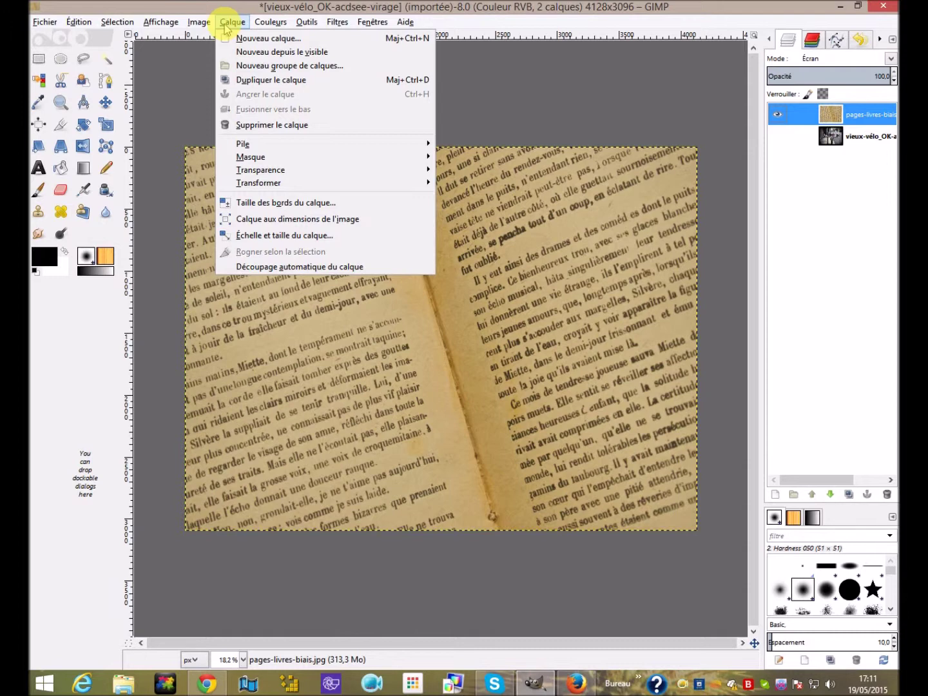
pyautogui.click(234, 21)
pyautogui.click(270, 21)
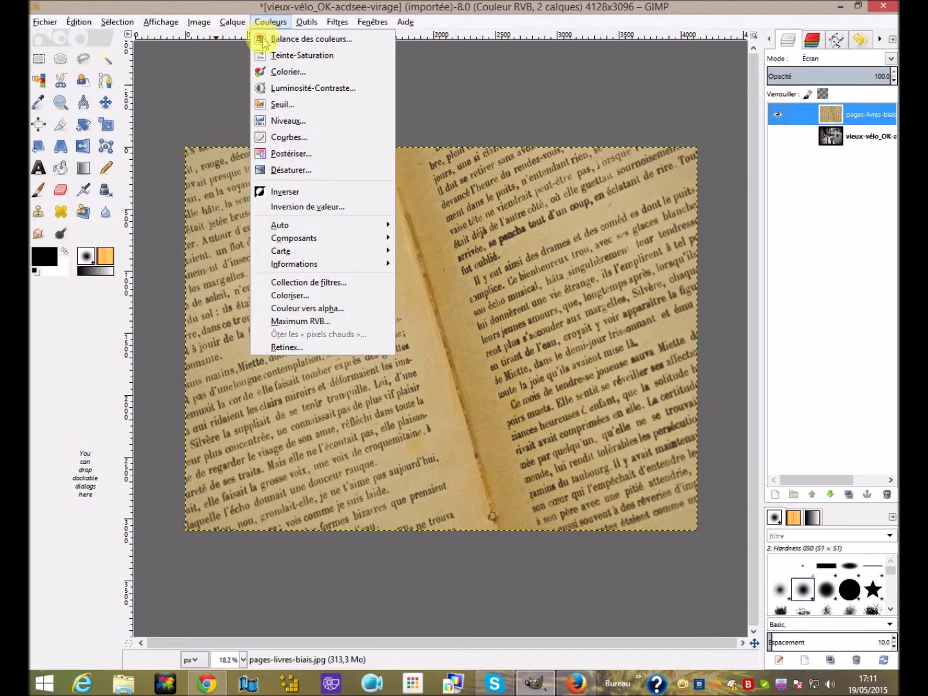
pyautogui.click(268, 87)
pyautogui.moveTo(174, 171); pyautogui.dragTo(206, 174)
pyautogui.click(200, 258)
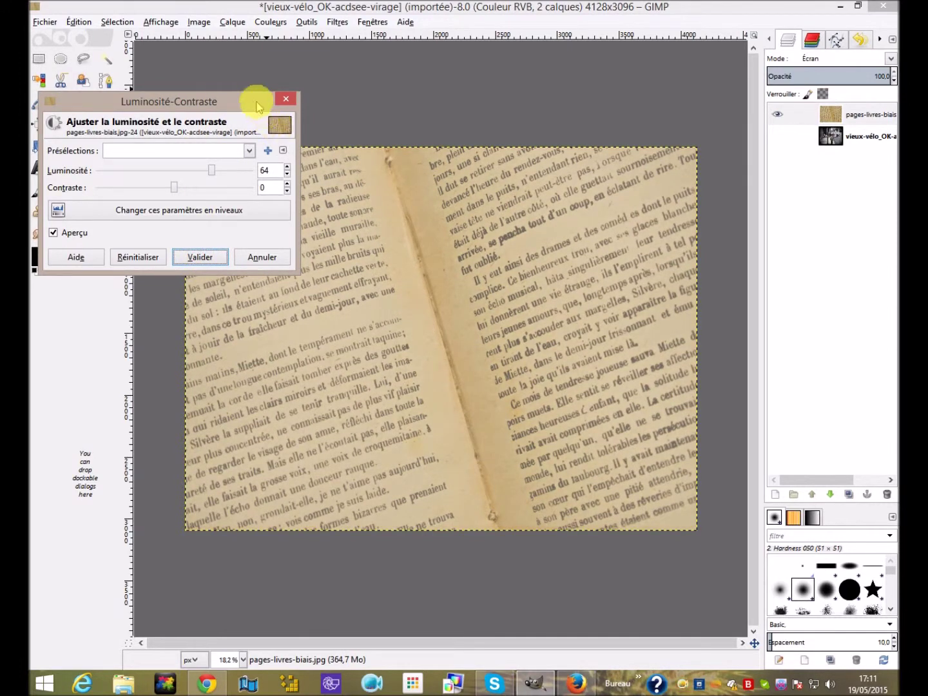
pyautogui.moveTo(257, 107); pyautogui.dragTo(278, 134)
pyautogui.click(222, 287)
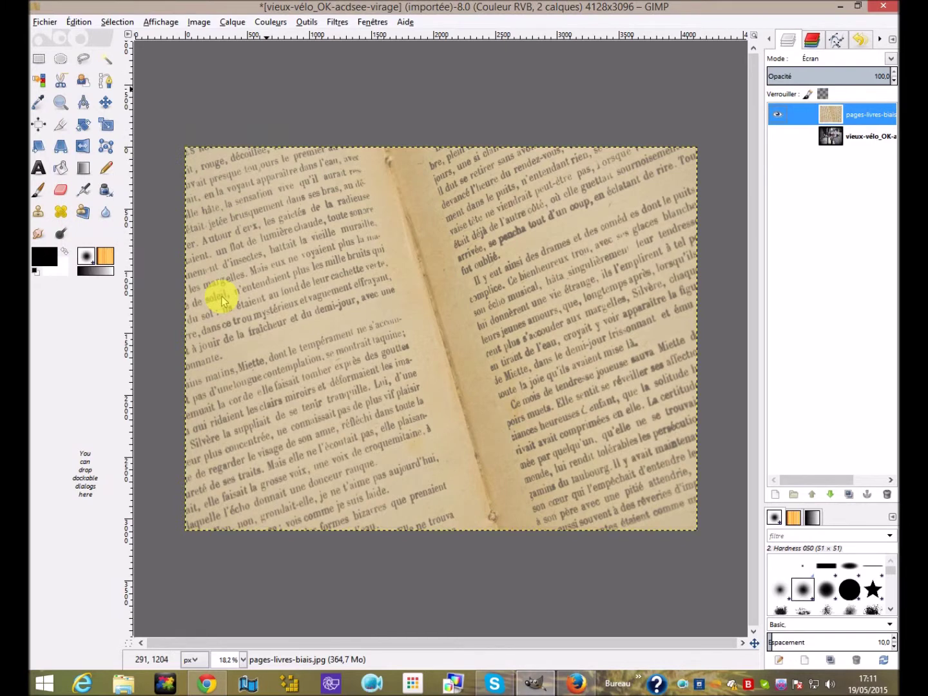
# - Show the bicycle photo layer again and hide the book-page layer
pyautogui.click(778, 136)
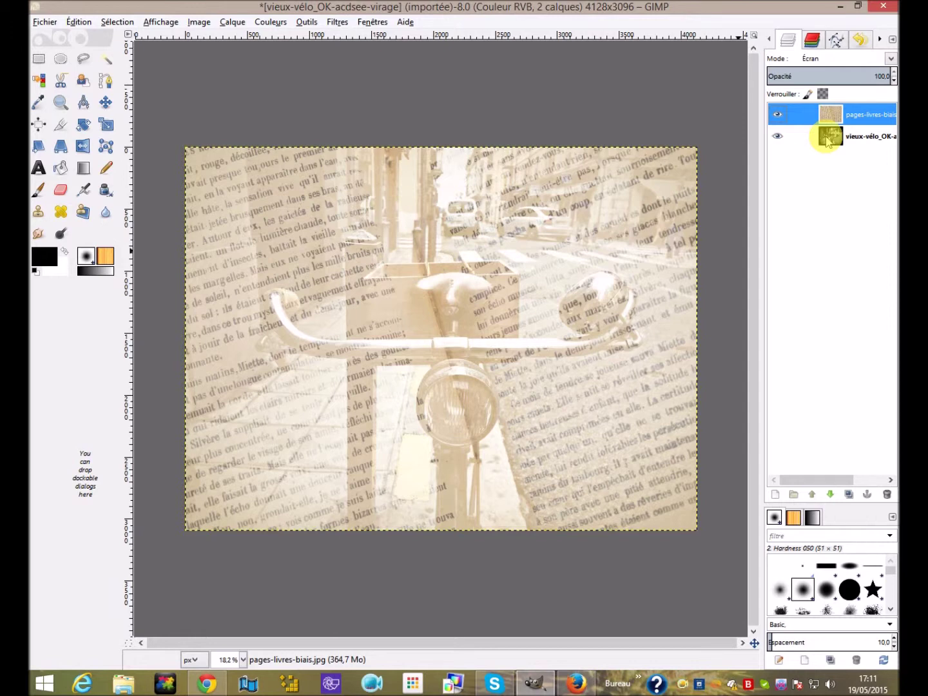
pyautogui.click(777, 116)
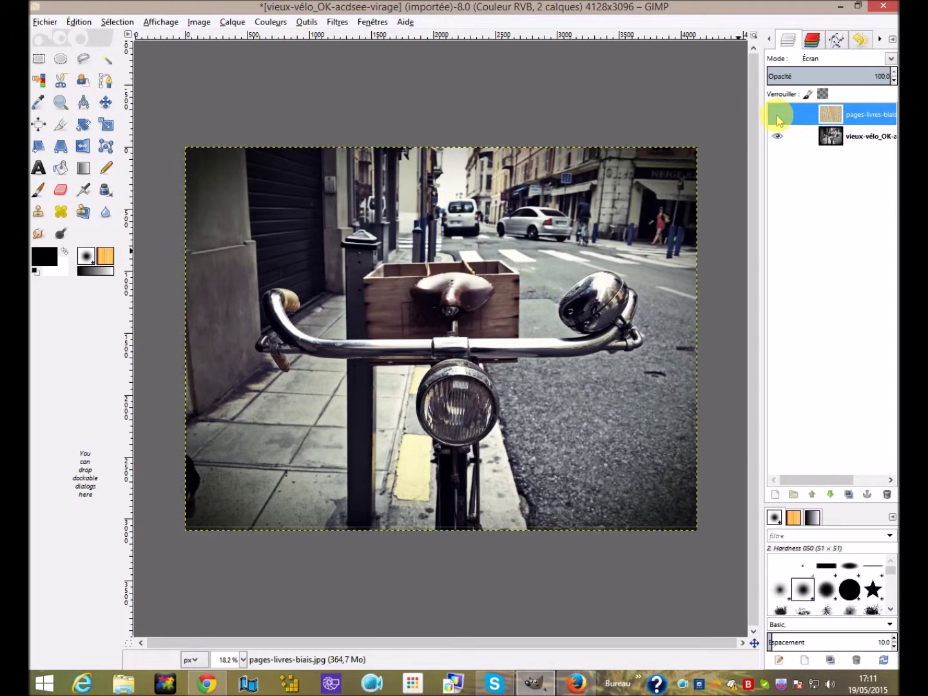
# - Start adding an image file as a layer and look through the toile textures in the TEXTURES folder
pyautogui.click(46, 22)
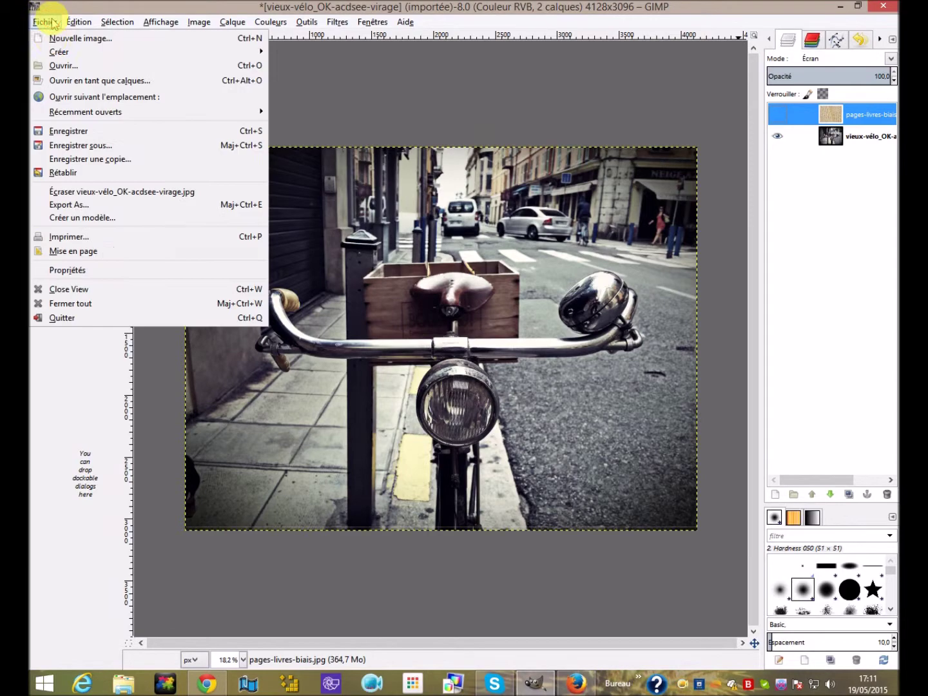
pyautogui.click(67, 80)
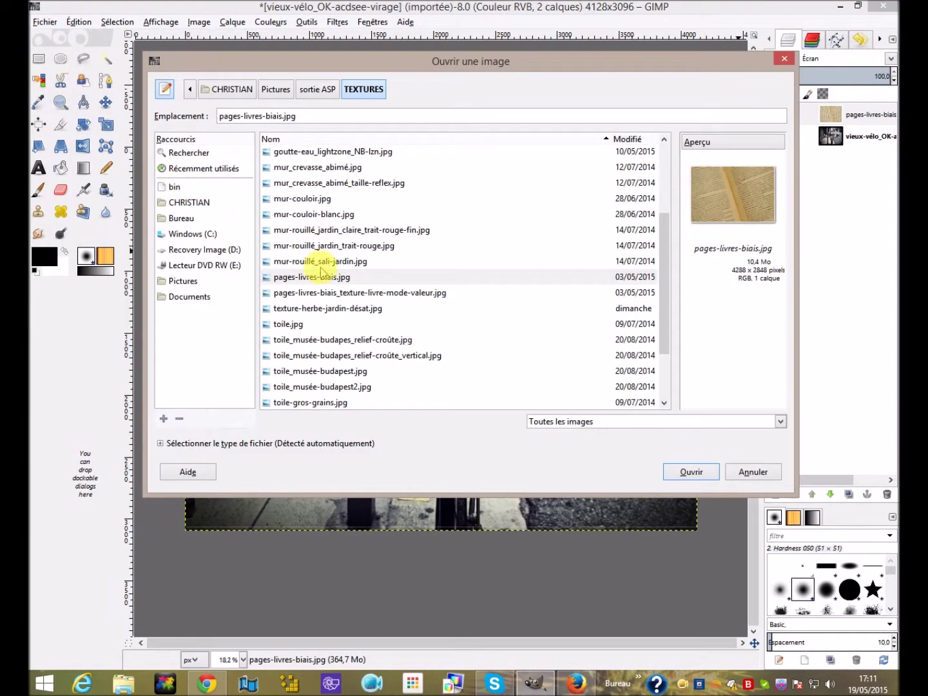
pyautogui.scroll(-1, 324, 290)
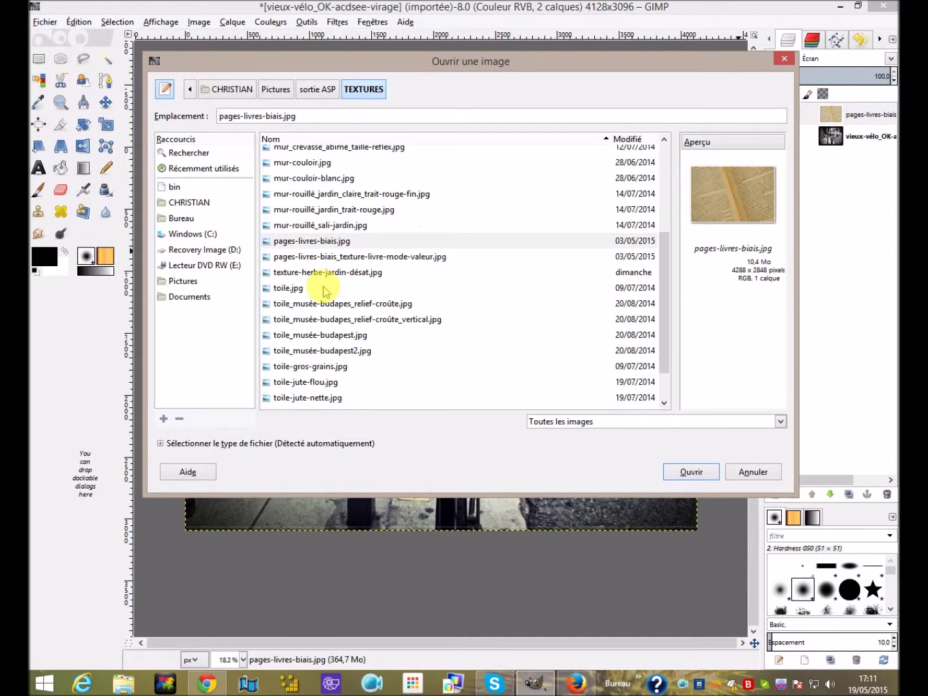
pyautogui.scroll(-2, 324, 292)
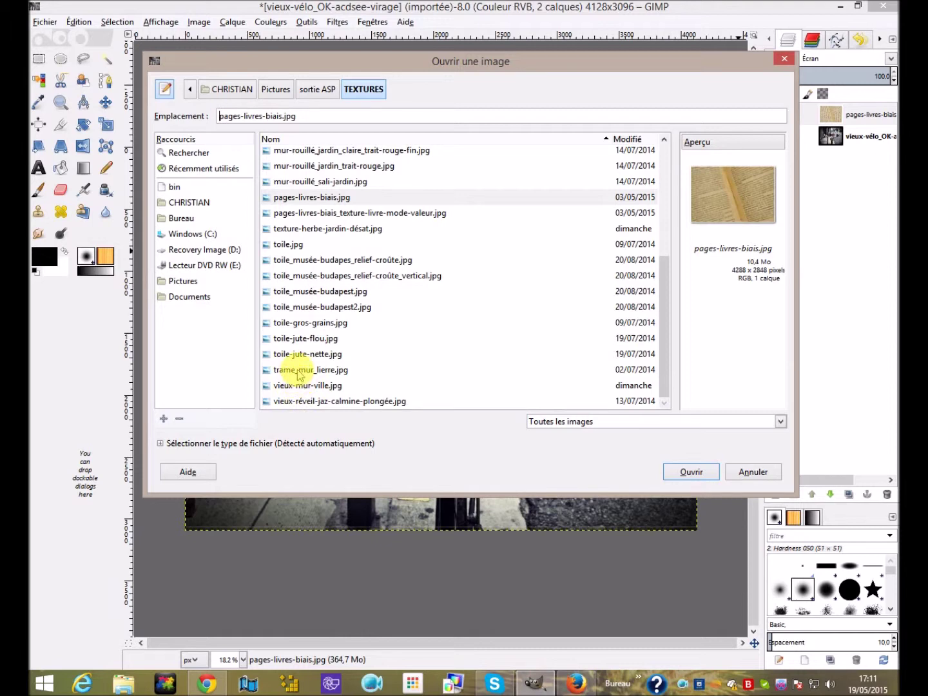
# - Try to open toile_musée-budapest2.jpg and toile_musée-budapest.jpg as texture layers
pyautogui.click(306, 310)
pyautogui.click(694, 473)
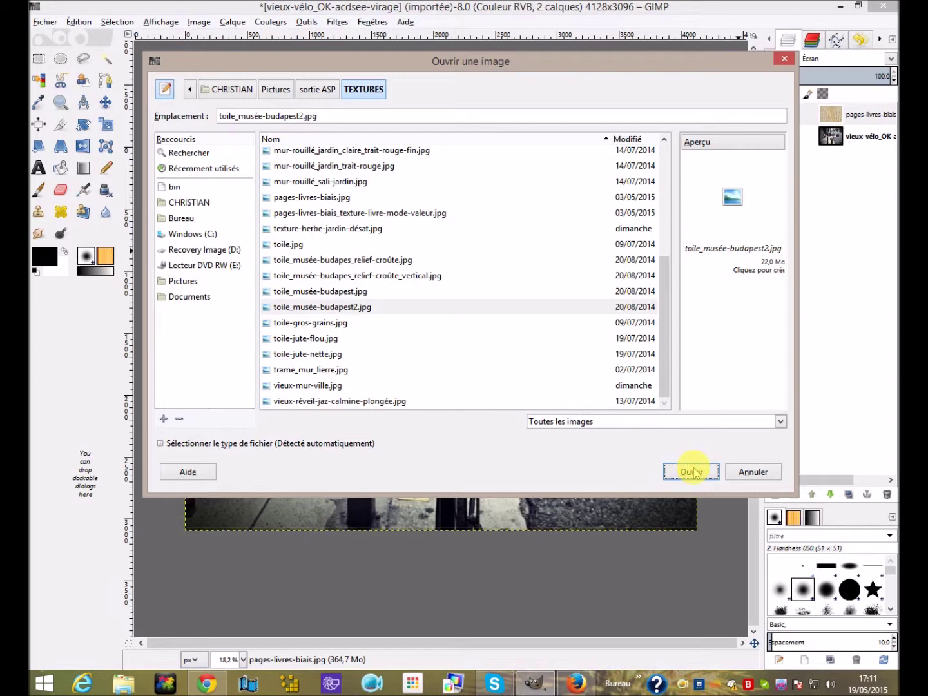
pyautogui.click(304, 291)
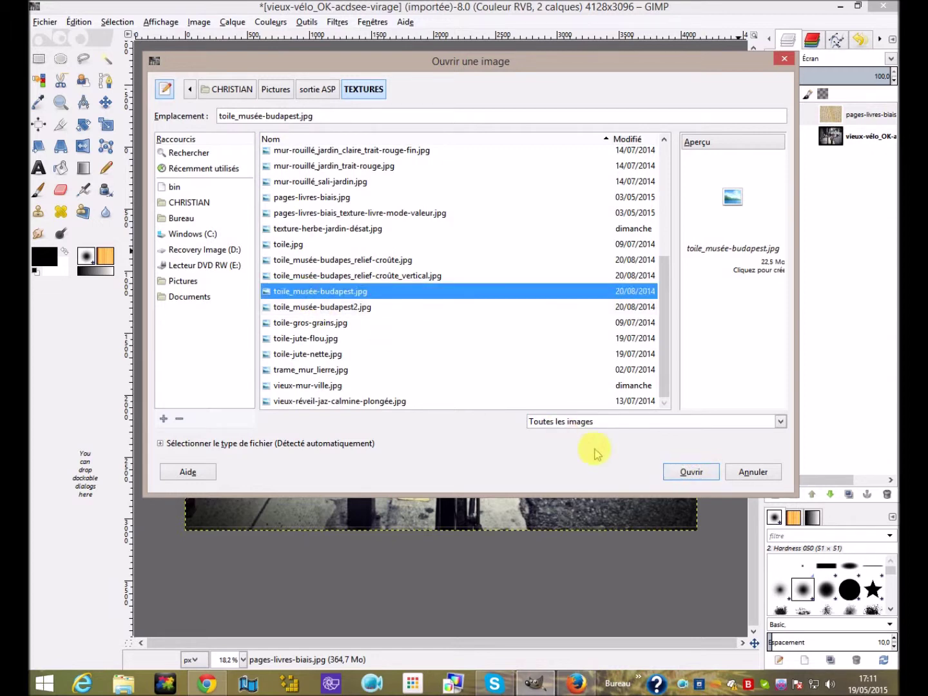
pyautogui.click(683, 473)
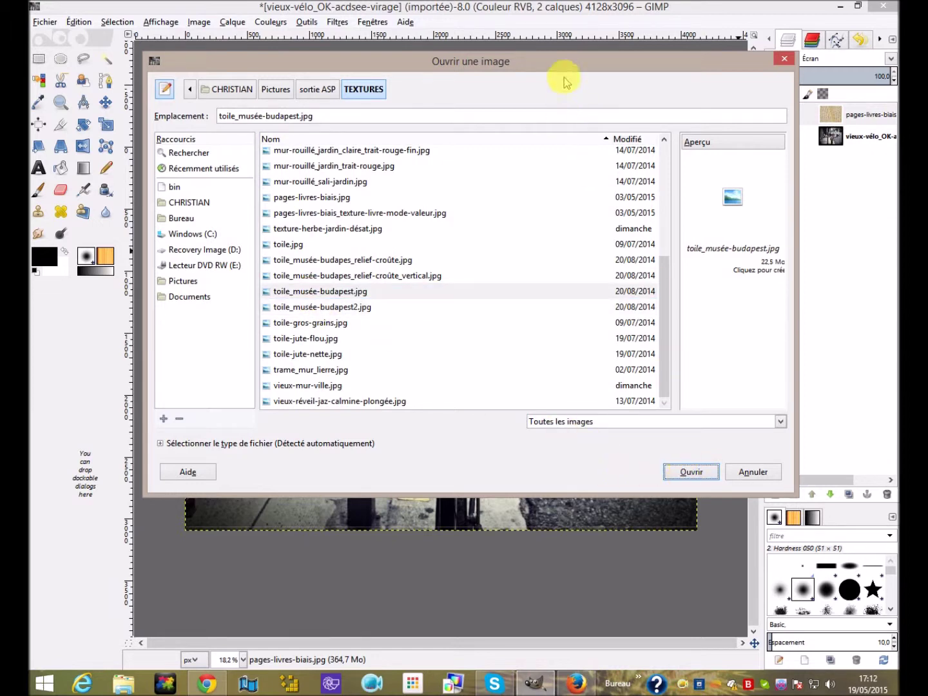
pyautogui.moveTo(563, 66); pyautogui.dragTo(581, 98)
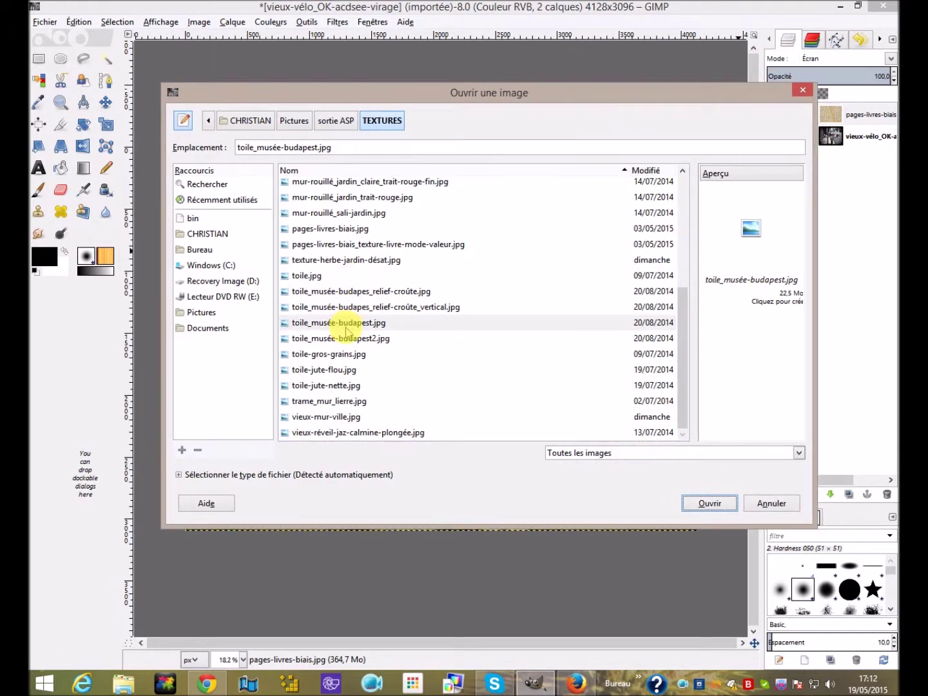
pyautogui.click(352, 322)
pyautogui.click(706, 505)
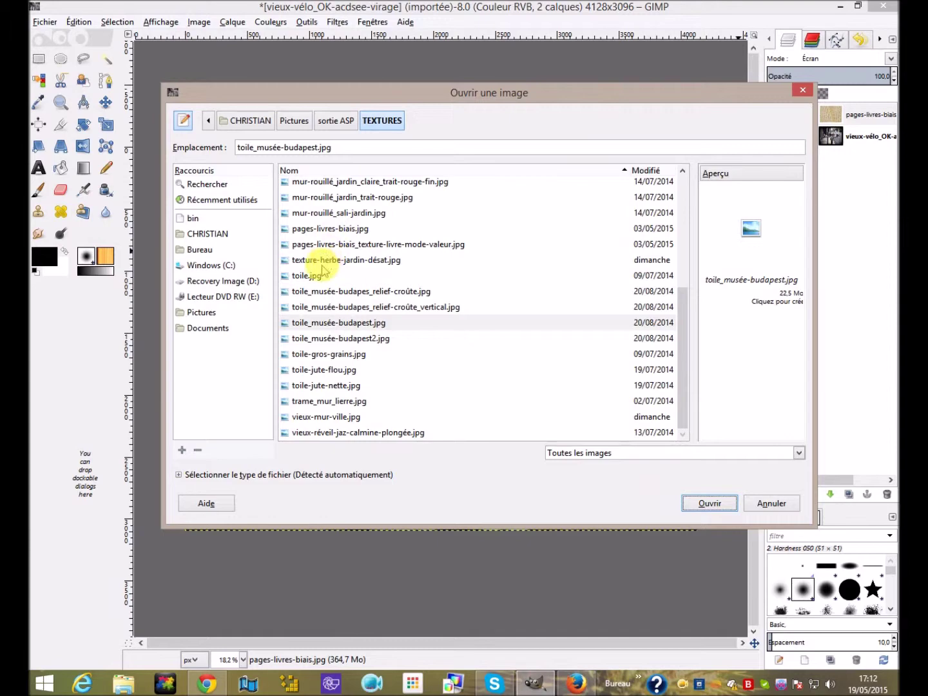
# - Open toile_musée-budapes_relief-croûte.jpg as a new layer above the book-page layer
pyautogui.click(318, 292)
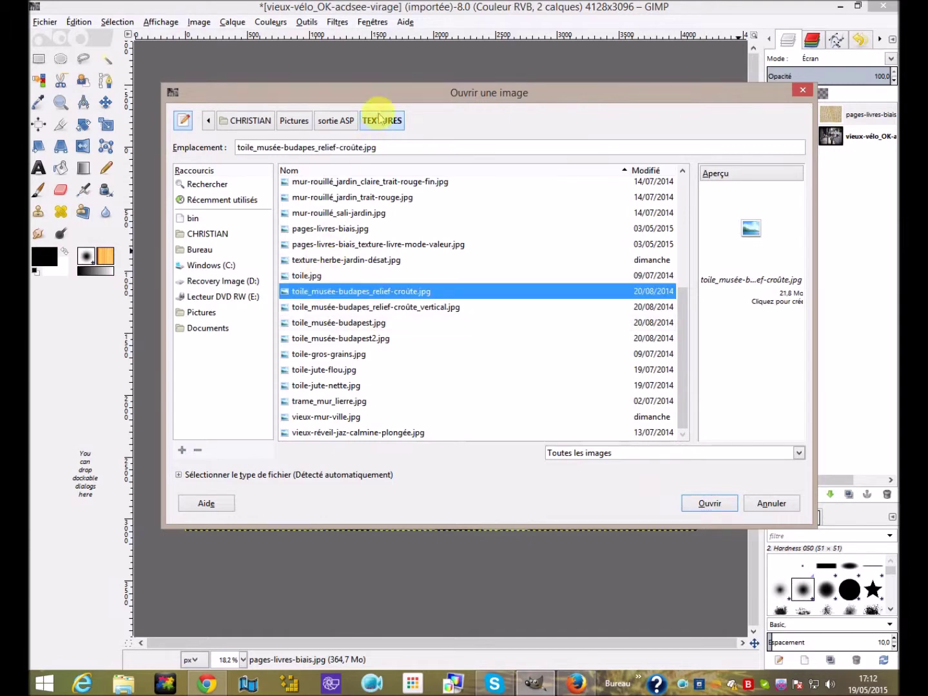
pyautogui.moveTo(380, 92); pyautogui.dragTo(177, 136)
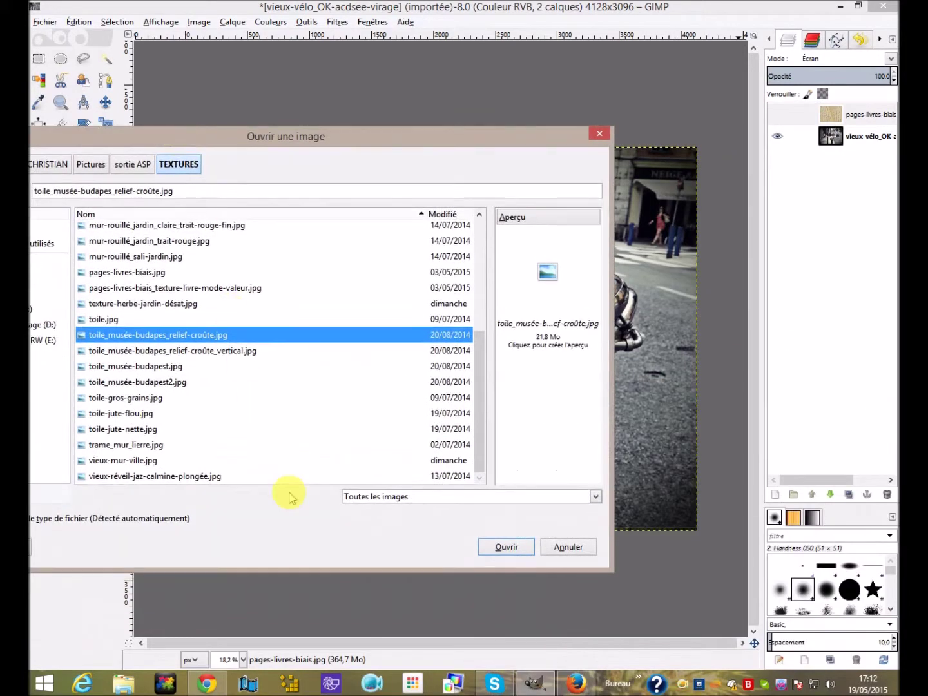
pyautogui.click(507, 547)
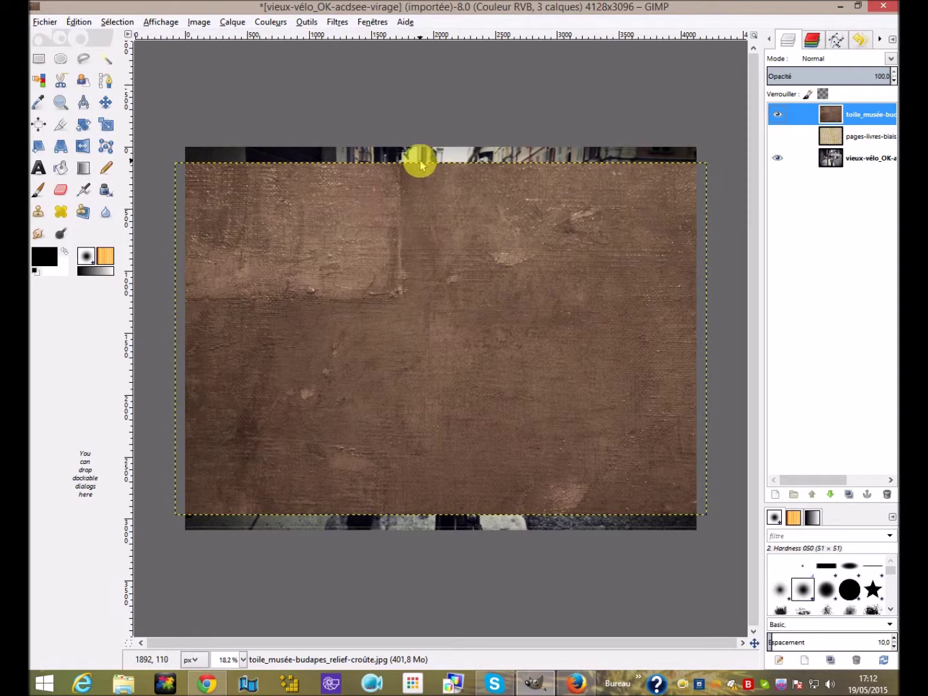
# - Scale the canvas-texture layer to 4272 × 3134 px to cover the photo and fit its boundaries to the image size
pyautogui.click(107, 125)
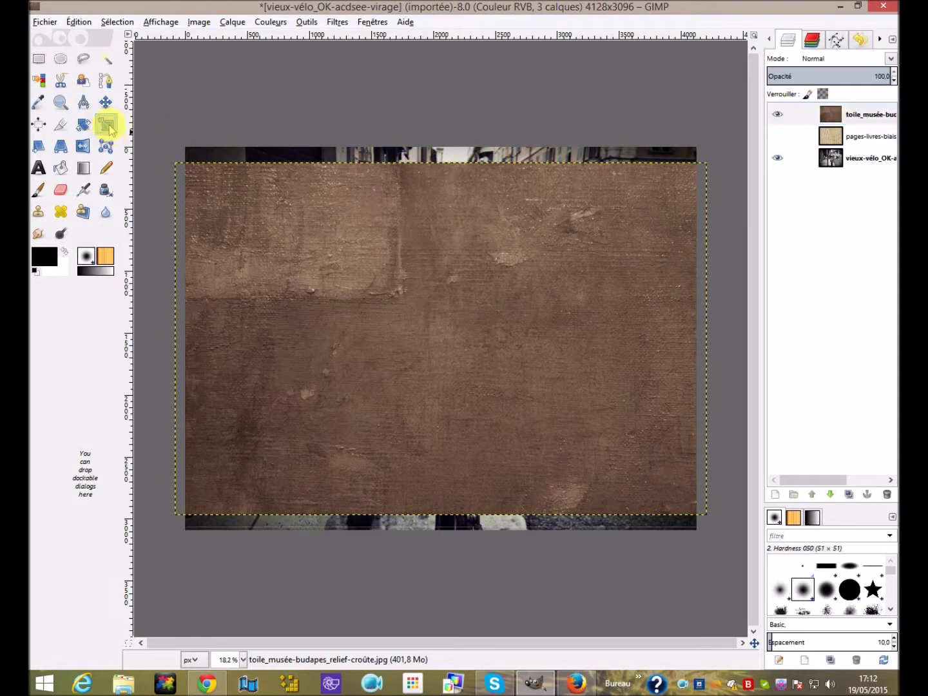
pyautogui.moveTo(381, 169)
pyautogui.mouseDown()
pyautogui.moveTo(386, 145)
pyautogui.moveTo(383, 193)
pyautogui.mouseUp()
pyautogui.moveTo(442, 524)
pyautogui.mouseDown()
pyautogui.moveTo(442, 535)
pyautogui.moveTo(450, 527)
pyautogui.mouseUp()
pyautogui.moveTo(705, 334)
pyautogui.mouseDown()
pyautogui.moveTo(713, 331)
pyautogui.moveTo(707, 336)
pyautogui.mouseUp()
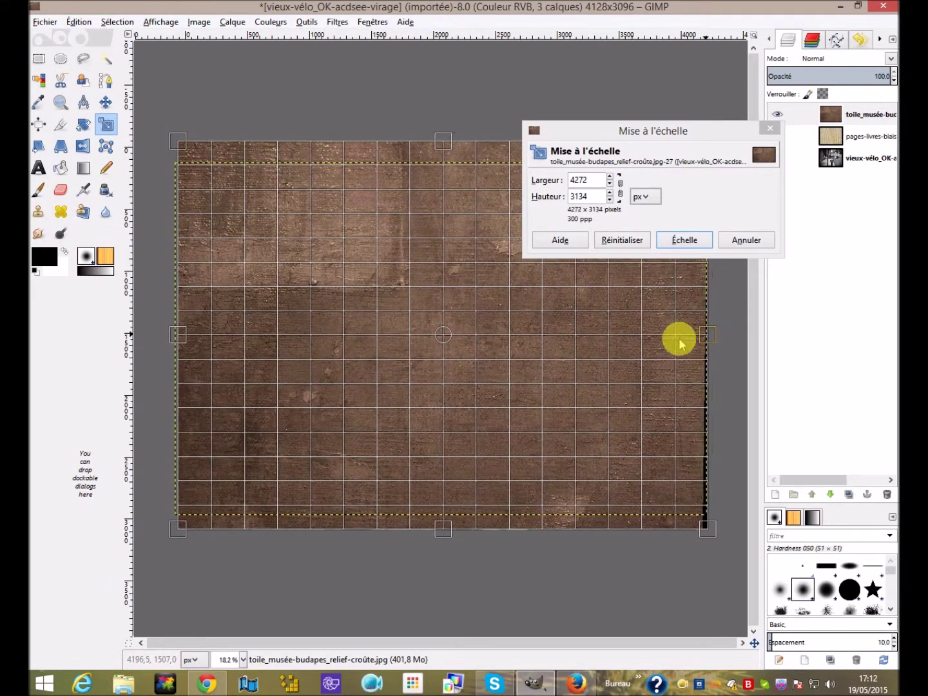
pyautogui.click(229, 23)
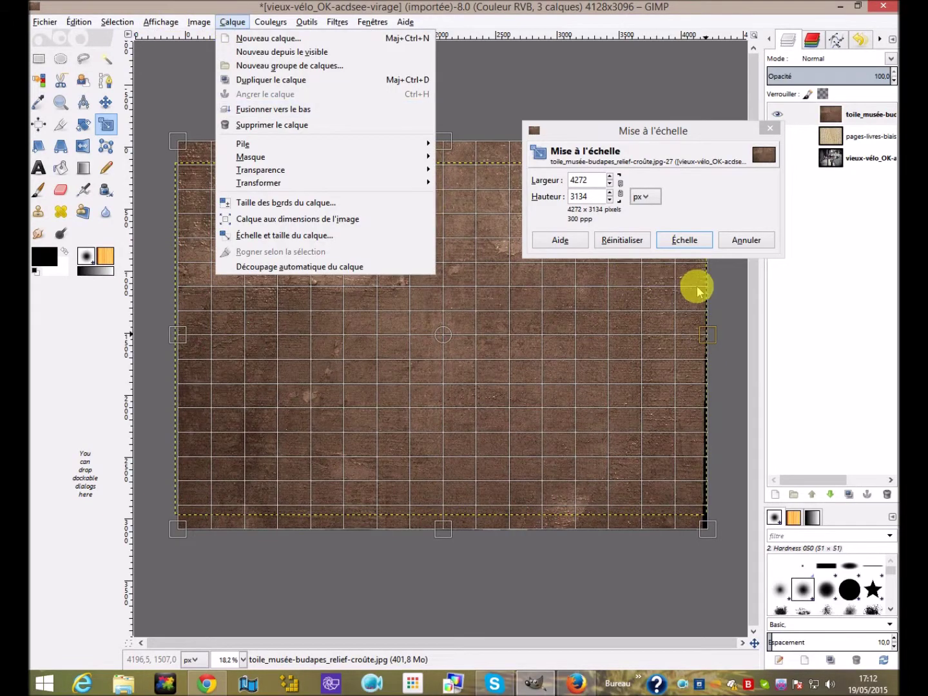
pyautogui.click(686, 241)
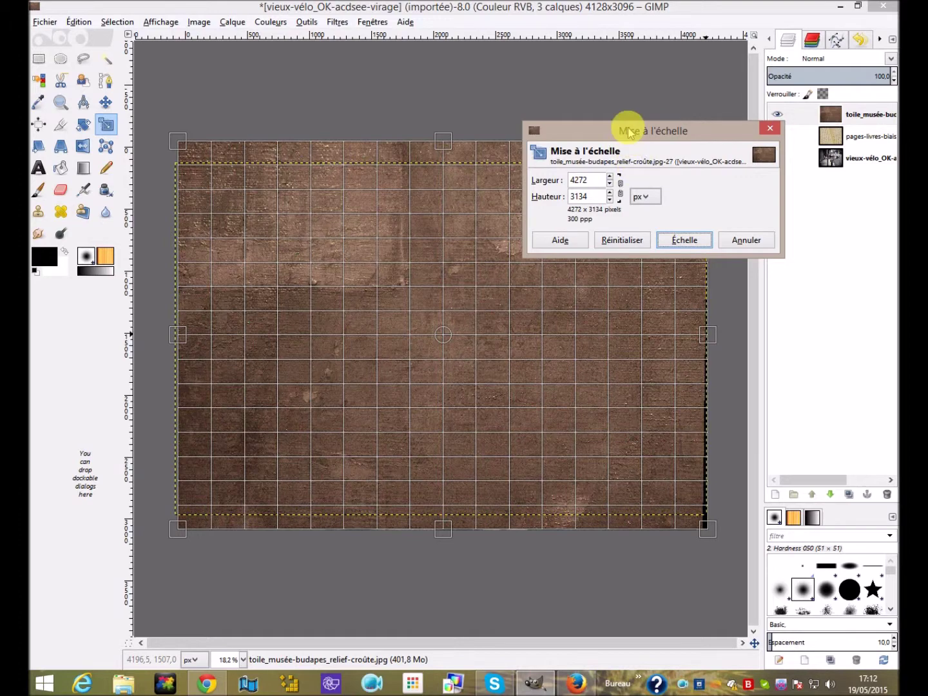
pyautogui.moveTo(630, 132); pyautogui.dragTo(560, 209)
pyautogui.click(619, 316)
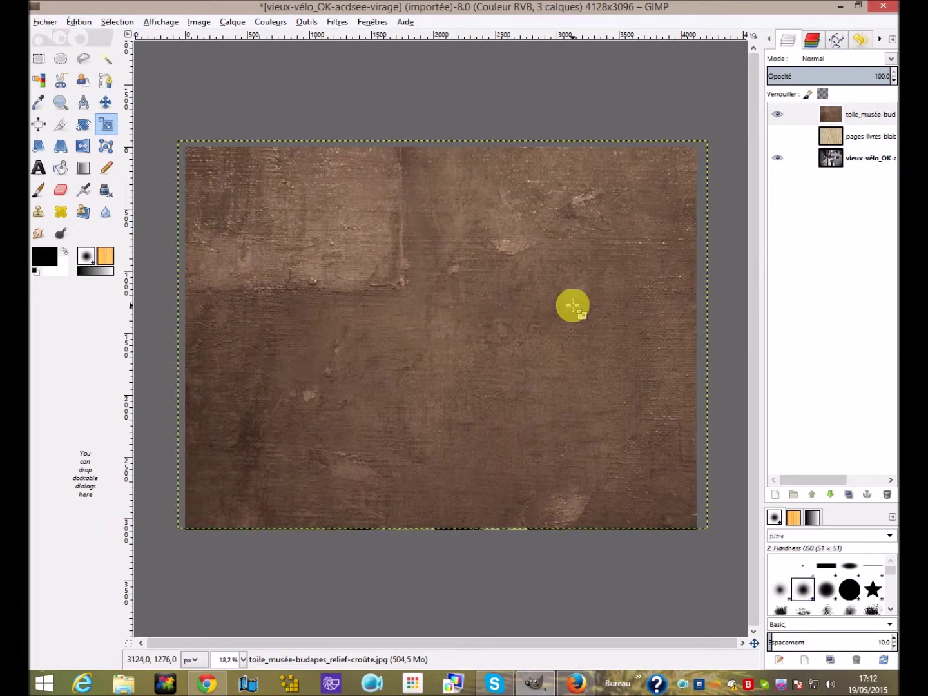
pyautogui.click(232, 21)
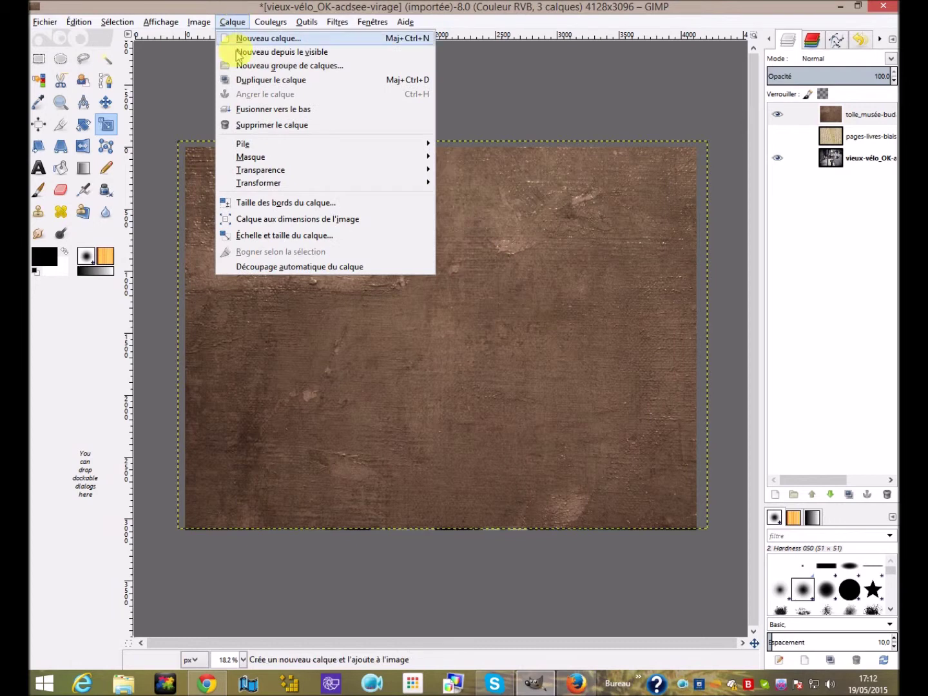
pyautogui.click(230, 219)
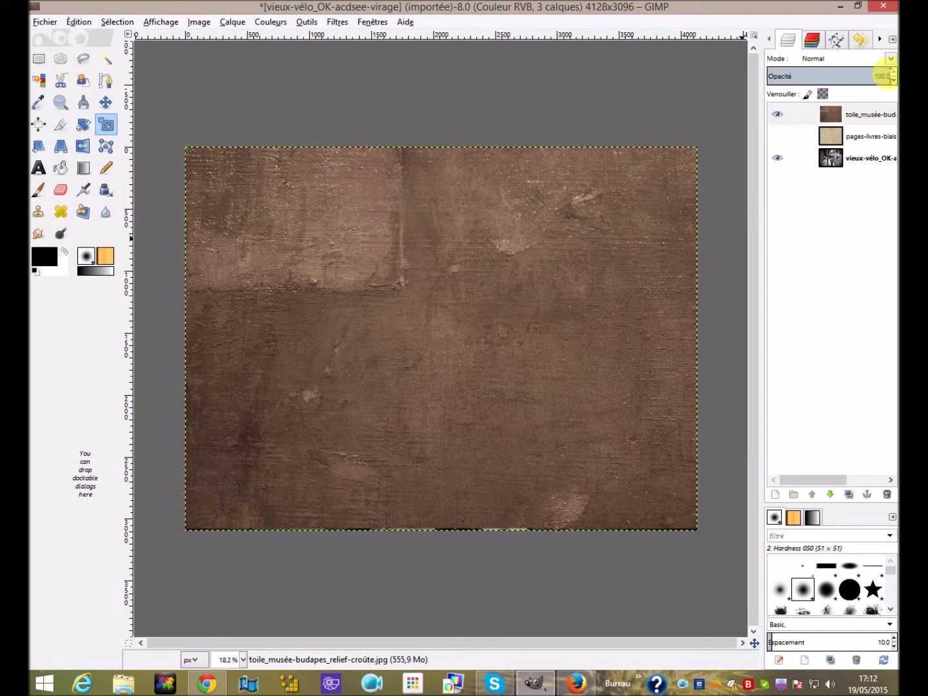
# - Set the canvas-texture layer's blend mode to Multiplier and hide the bicycle photo layer
pyautogui.click(890, 59)
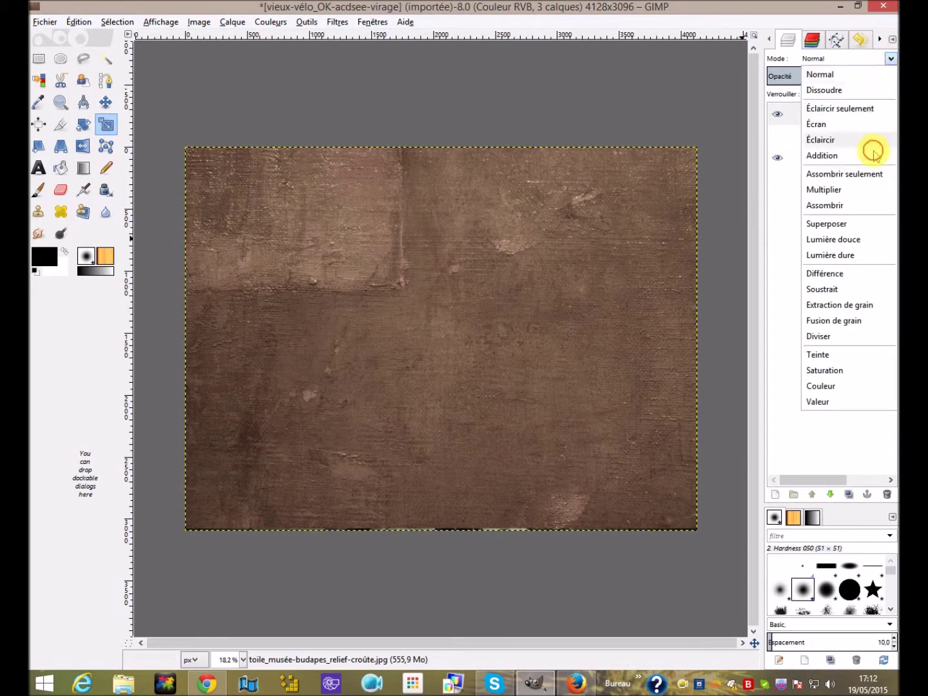
pyautogui.click(838, 189)
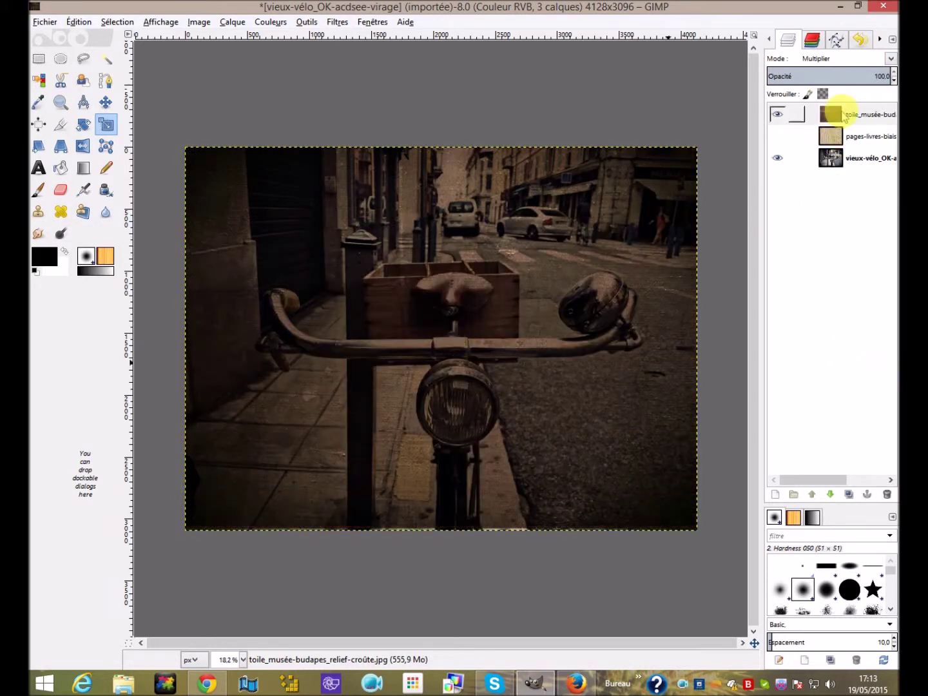
pyautogui.click(824, 114)
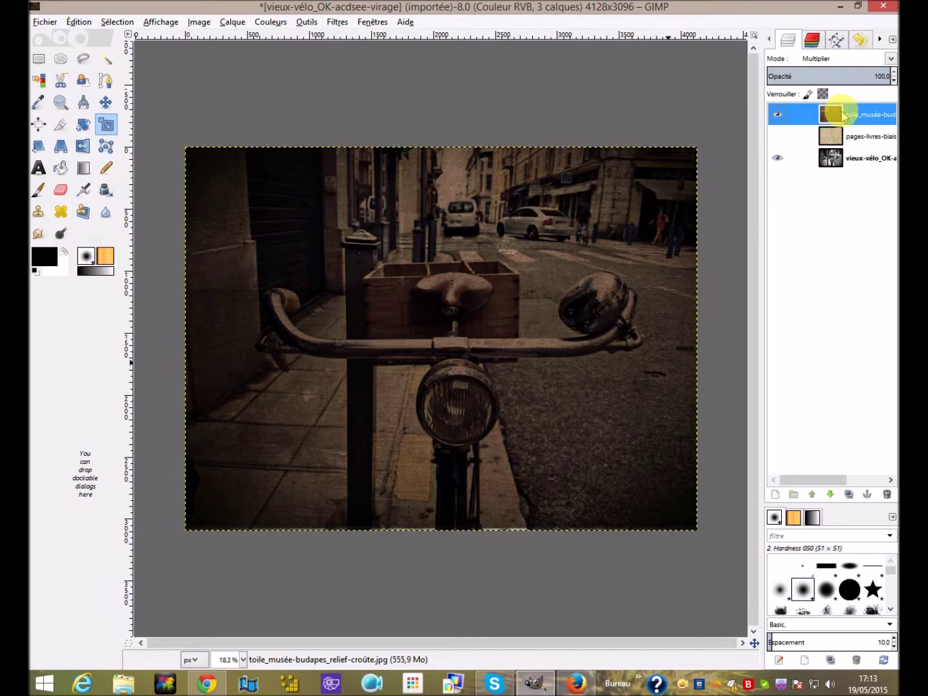
pyautogui.click(778, 159)
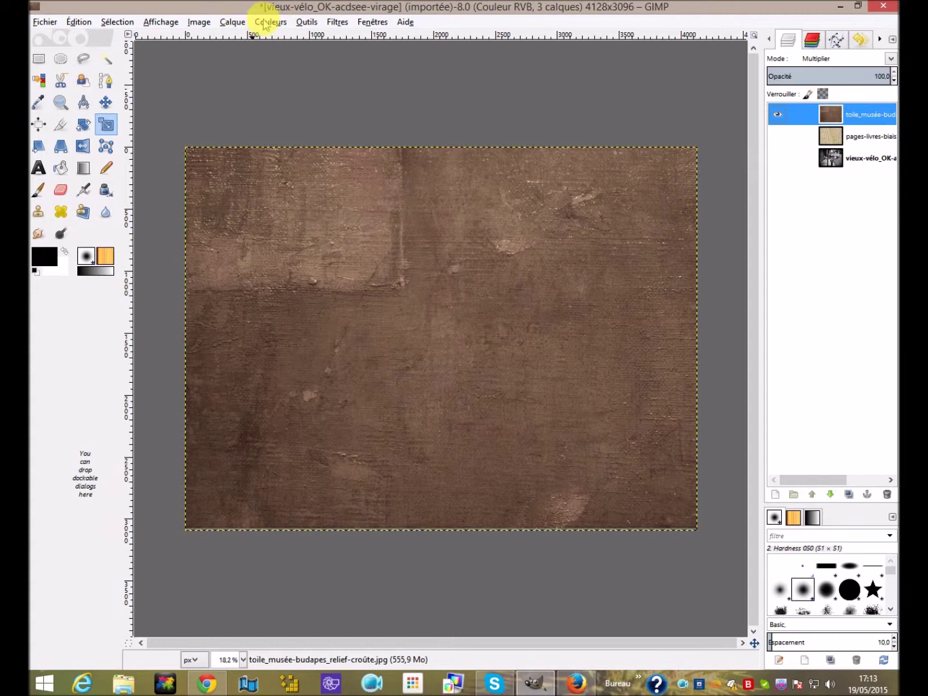
# - Adjust the canvas-texture layer with Luminosité-Contraste to brightness 84 and contrast 28, and show the bicycle photo layer again
pyautogui.click(265, 22)
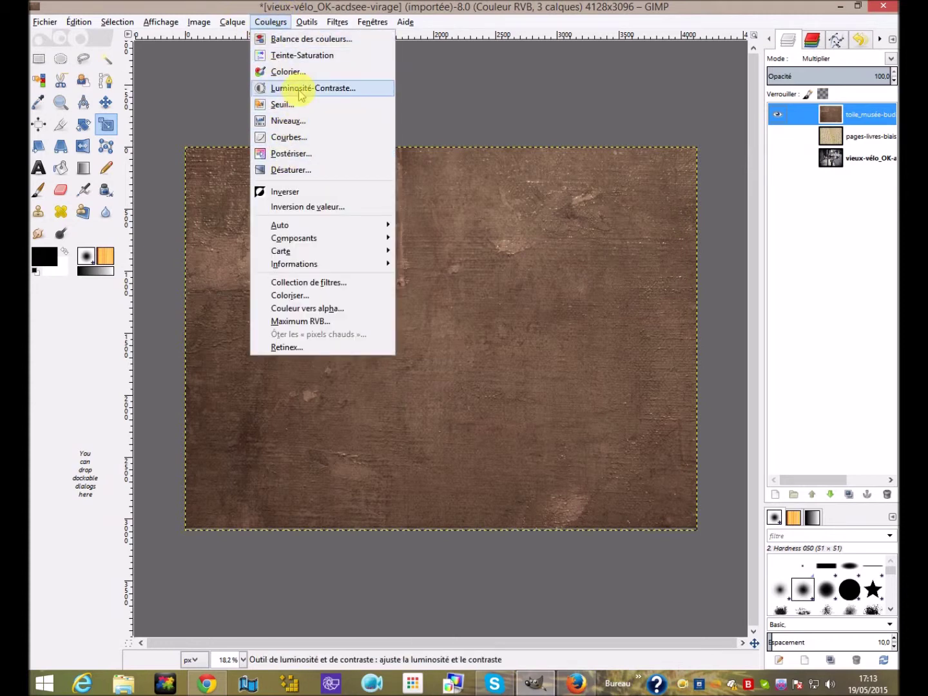
pyautogui.click(300, 89)
pyautogui.moveTo(197, 205); pyautogui.dragTo(249, 205)
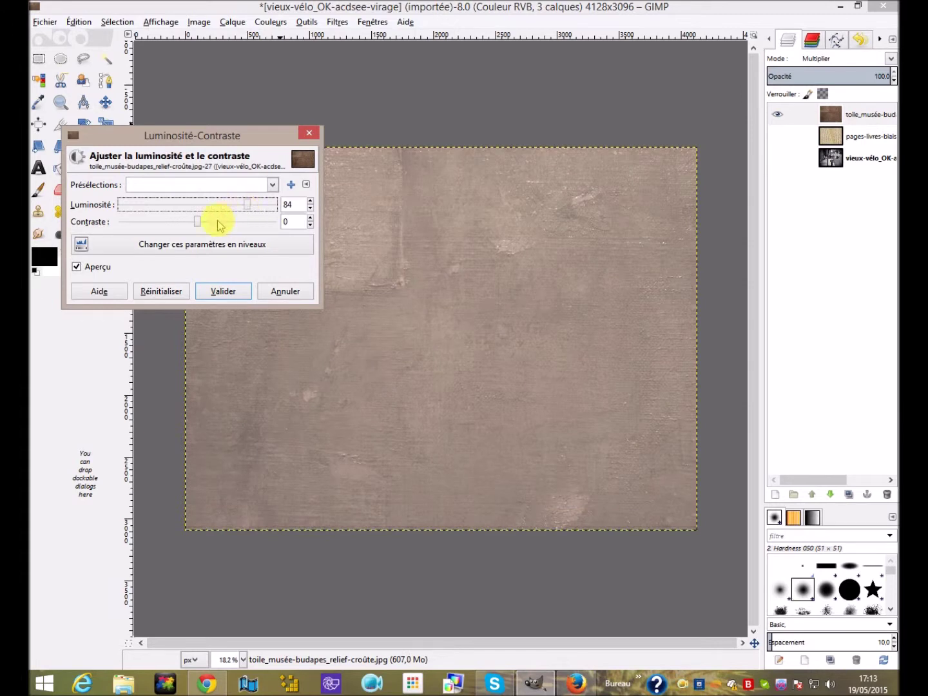
pyautogui.moveTo(197, 226)
pyautogui.mouseDown()
pyautogui.moveTo(181, 229)
pyautogui.moveTo(214, 233)
pyautogui.mouseUp()
pyautogui.click(224, 291)
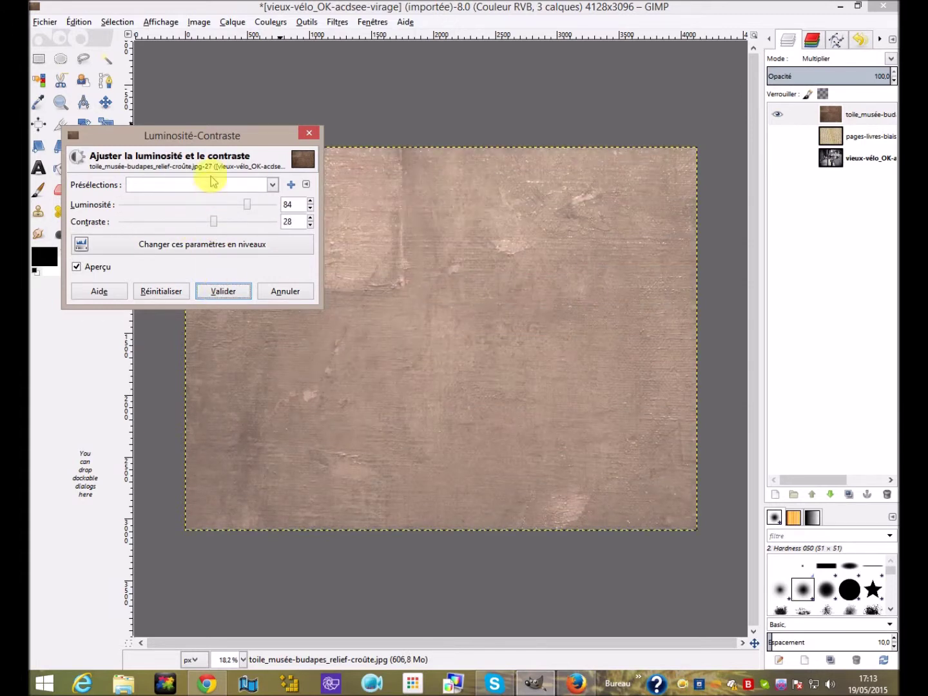
pyautogui.moveTo(218, 139); pyautogui.dragTo(294, 229)
pyautogui.click(295, 383)
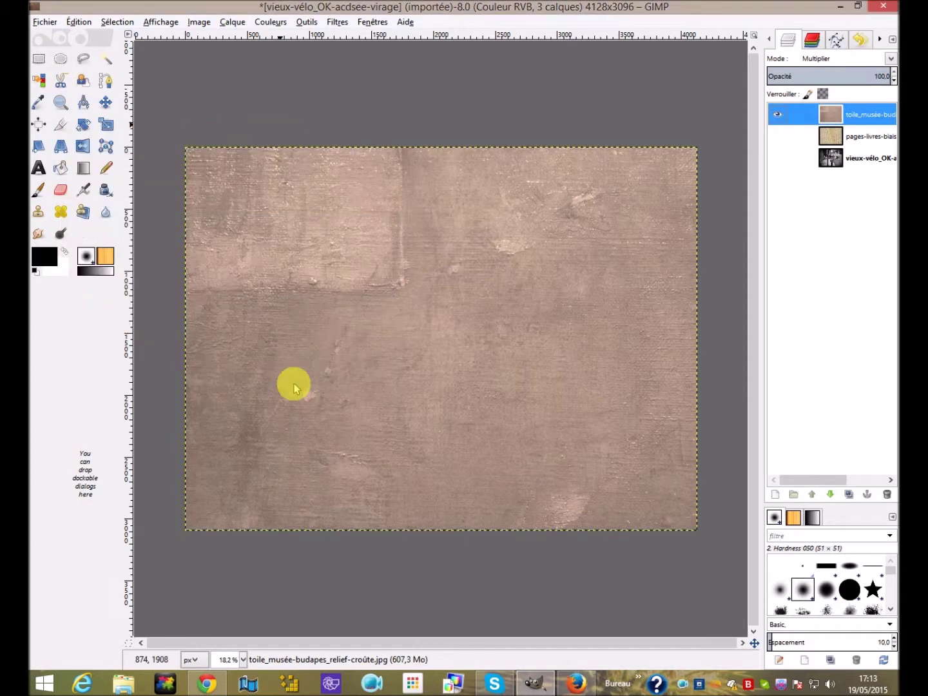
pyautogui.click(778, 158)
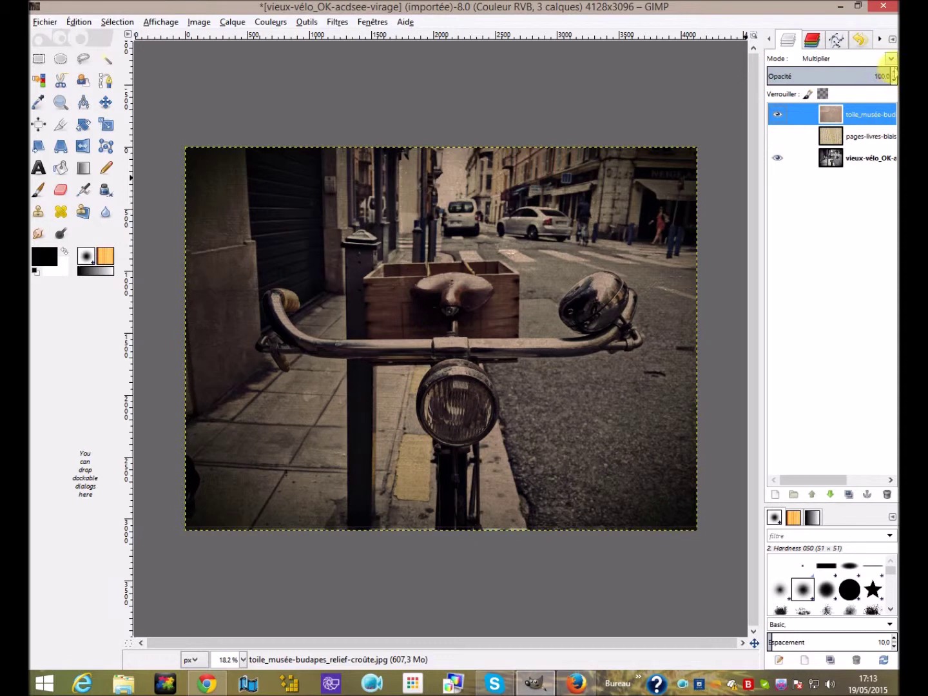
# - Set the canvas-texture layer's opacity to 98 and its blend mode to Éclaircir
pyautogui.moveTo(895, 78); pyautogui.dragTo(894, 73)
pyautogui.click(891, 58)
pyautogui.click(892, 58)
pyautogui.click(891, 58)
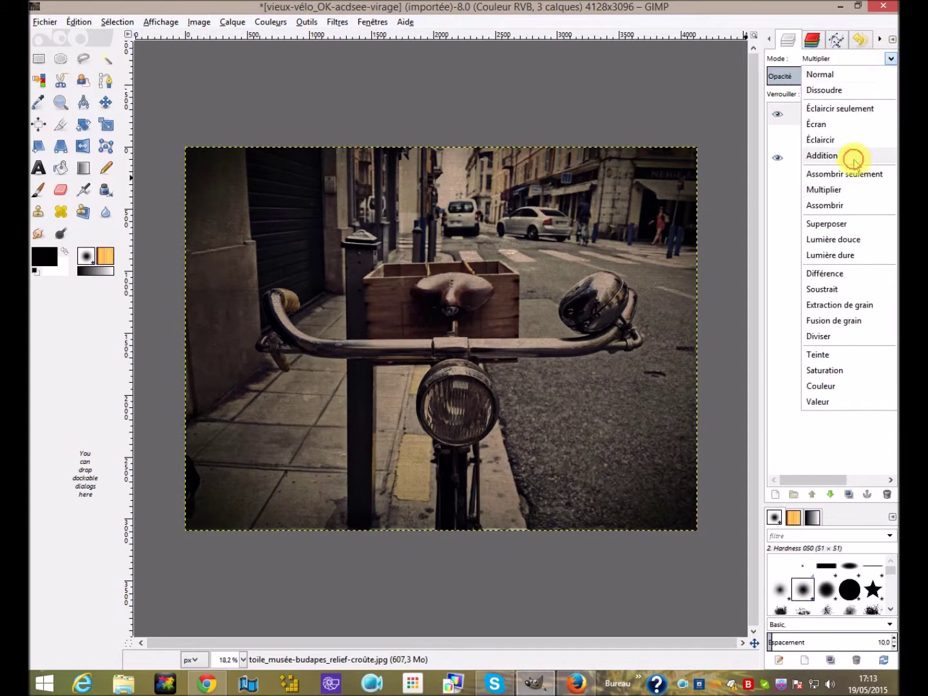
pyautogui.click(829, 139)
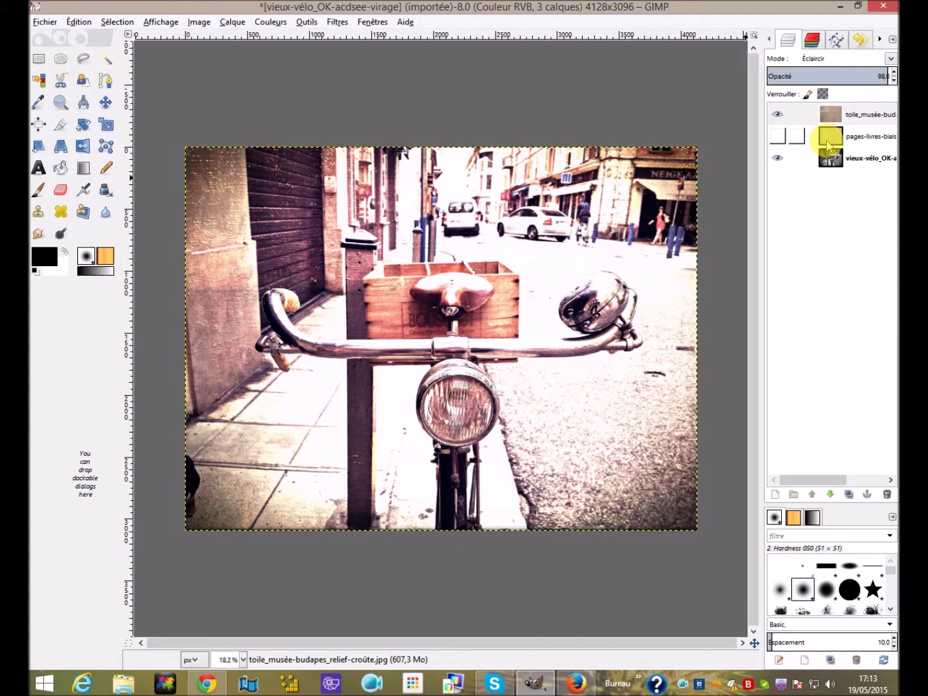
# - Show the book-page layer beneath the canvas texture to preview the combination, and hide it again
pyautogui.click(777, 137)
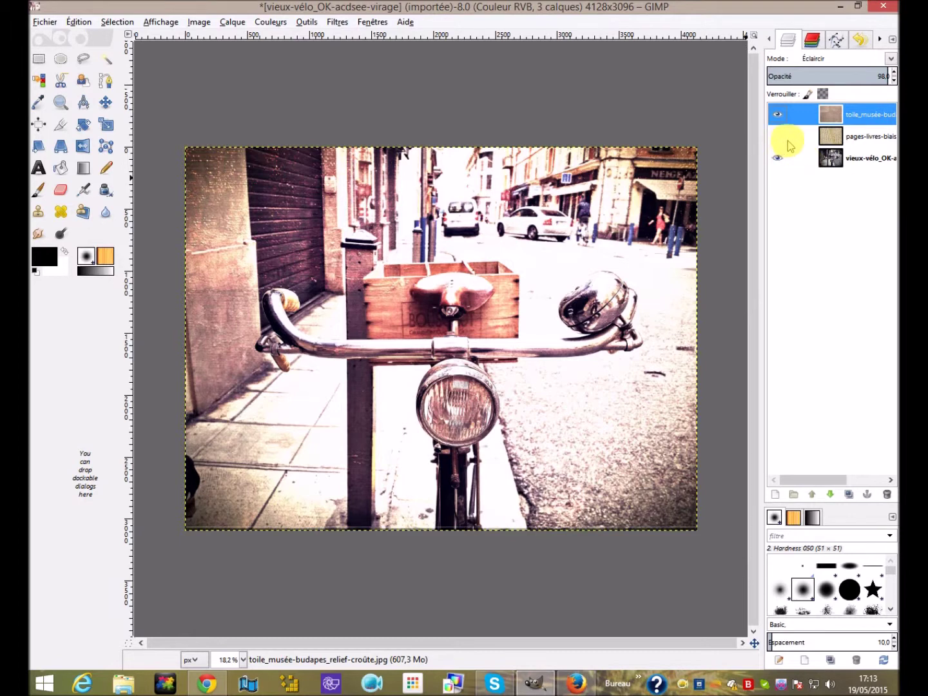
pyautogui.click(828, 140)
pyautogui.click(777, 138)
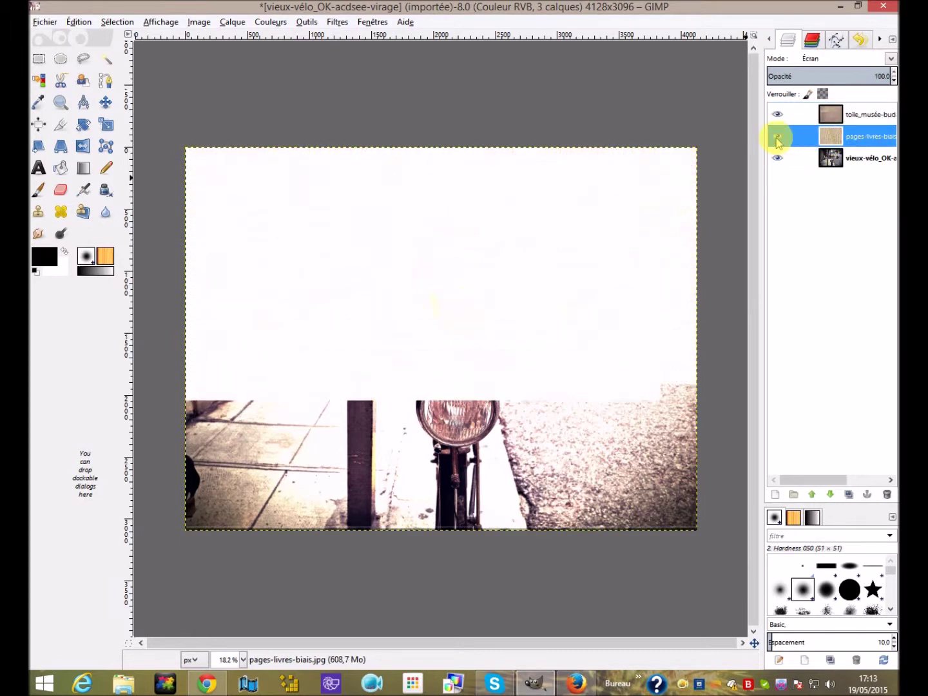
pyautogui.click(836, 144)
pyautogui.click(777, 137)
# - Try reordering the book-page and canvas-texture layers, and preview the book-page layer's effect before hiding it
pyautogui.click(830, 116)
pyautogui.click(831, 158)
pyautogui.click(832, 143)
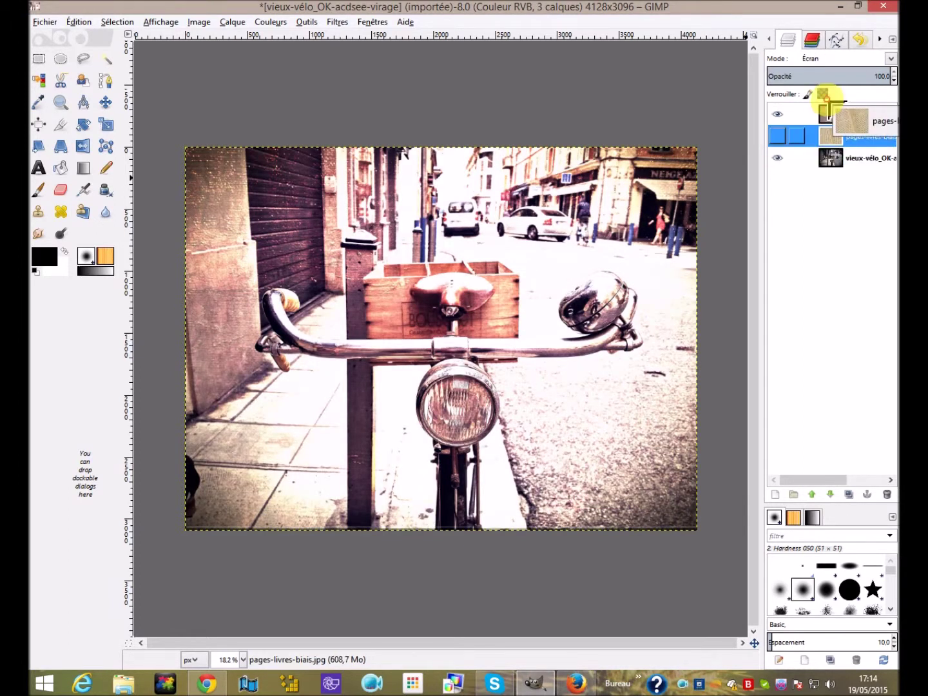
pyautogui.moveTo(830, 114); pyautogui.dragTo(829, 136)
pyautogui.click(778, 137)
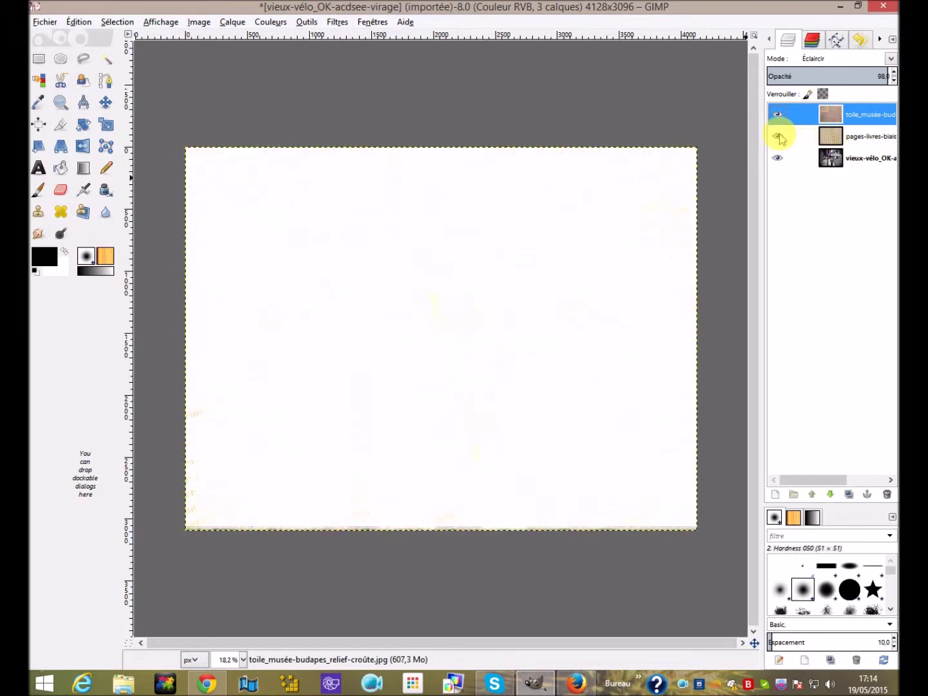
pyautogui.click(779, 136)
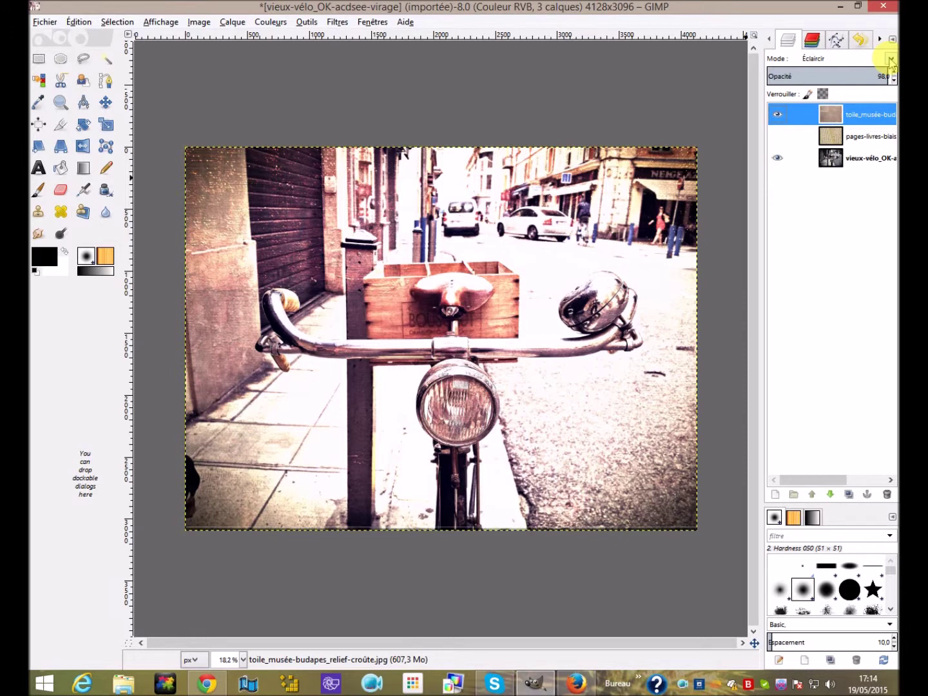
# - Set the hidden book-page layer's blend mode to Lumière dure, after trying Multiplier, and its opacity to 68
pyautogui.click(830, 158)
pyautogui.click(827, 135)
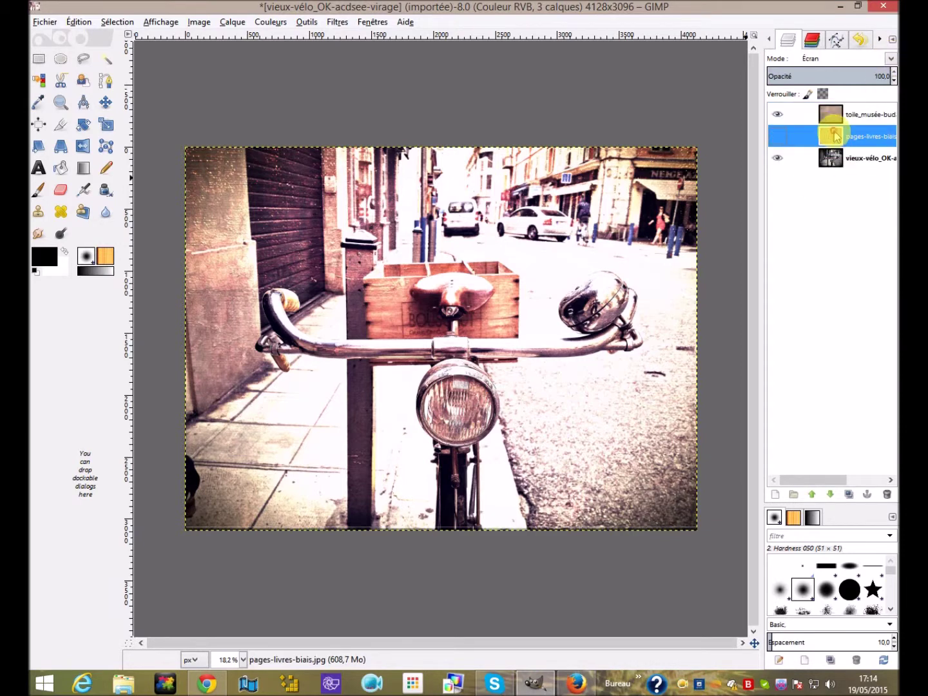
pyautogui.click(891, 61)
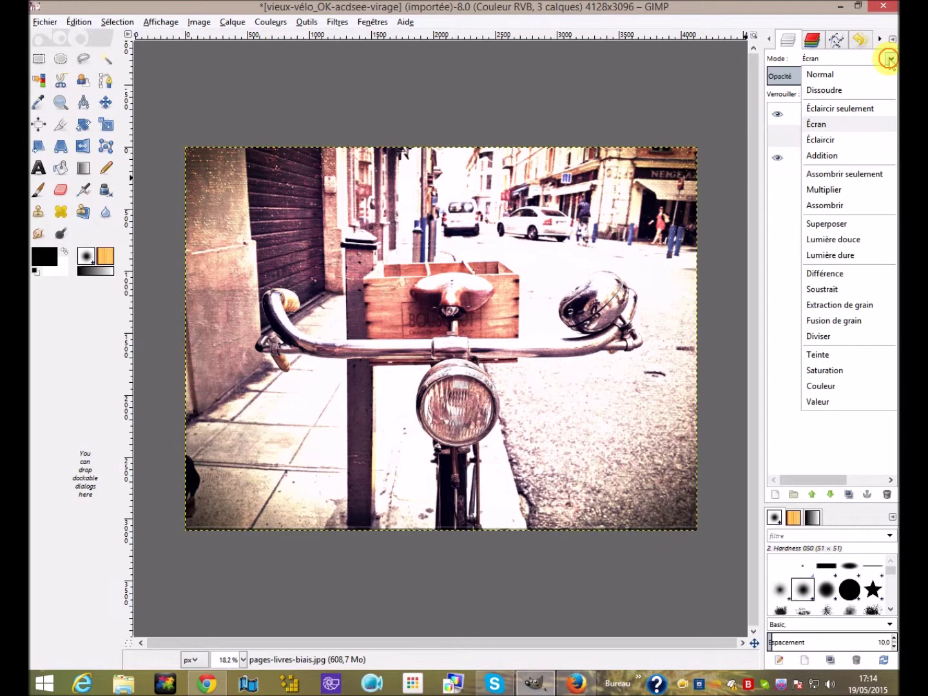
pyautogui.click(841, 194)
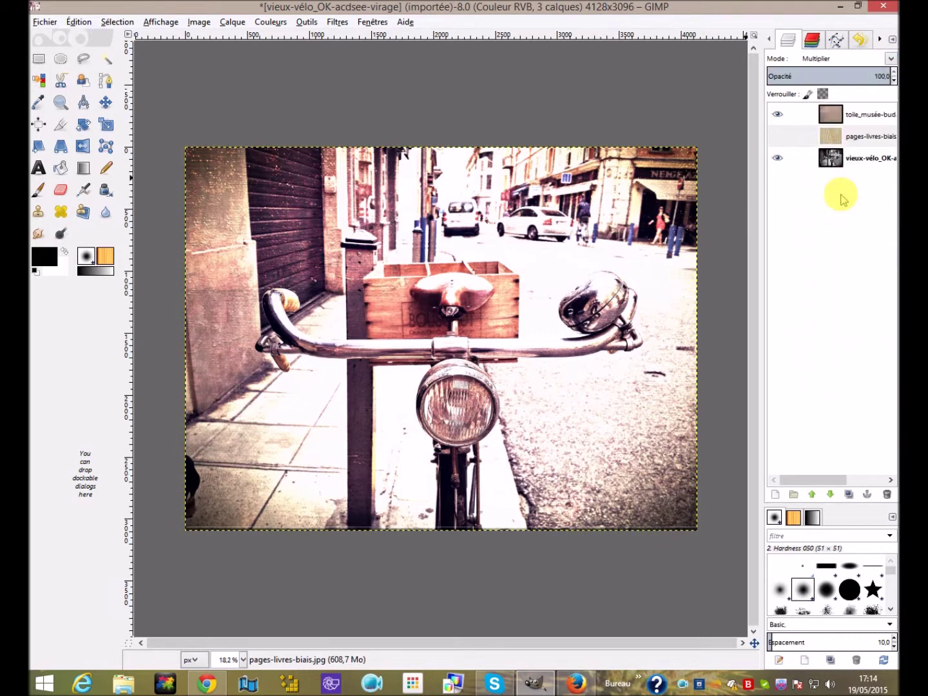
pyautogui.click(892, 61)
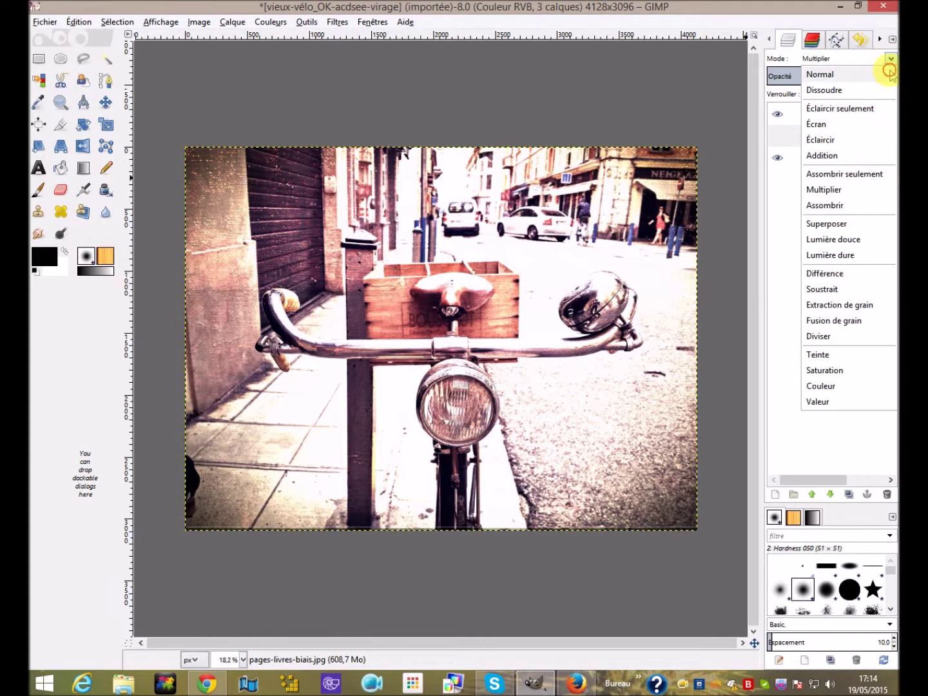
pyautogui.click(846, 254)
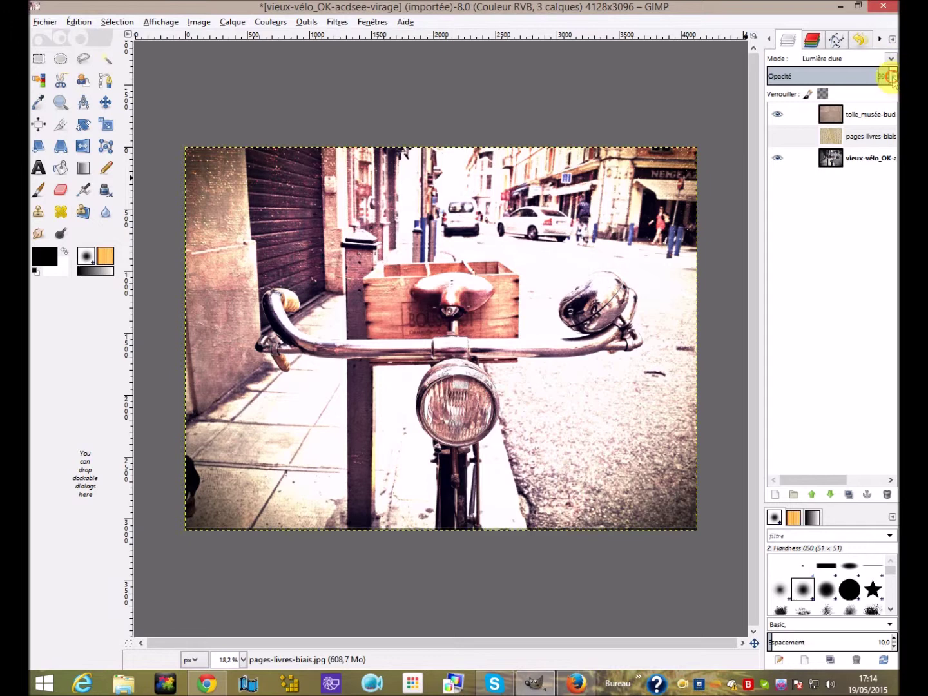
pyautogui.scroll(-11, 893, 76)
pyautogui.scroll(-1, 893, 77)
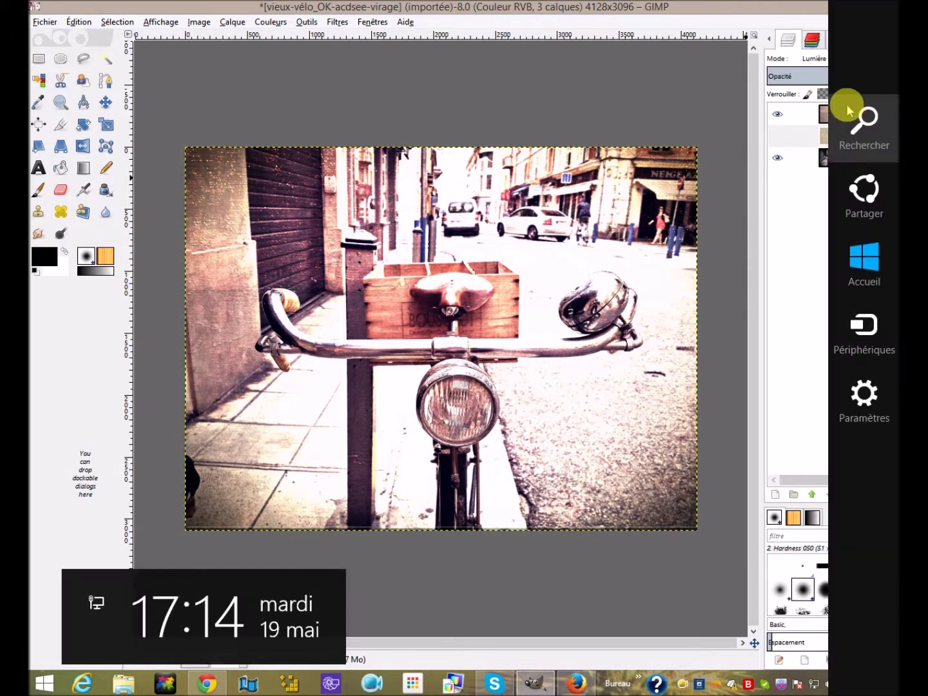
pyautogui.hotkey('ctrl', 'b')
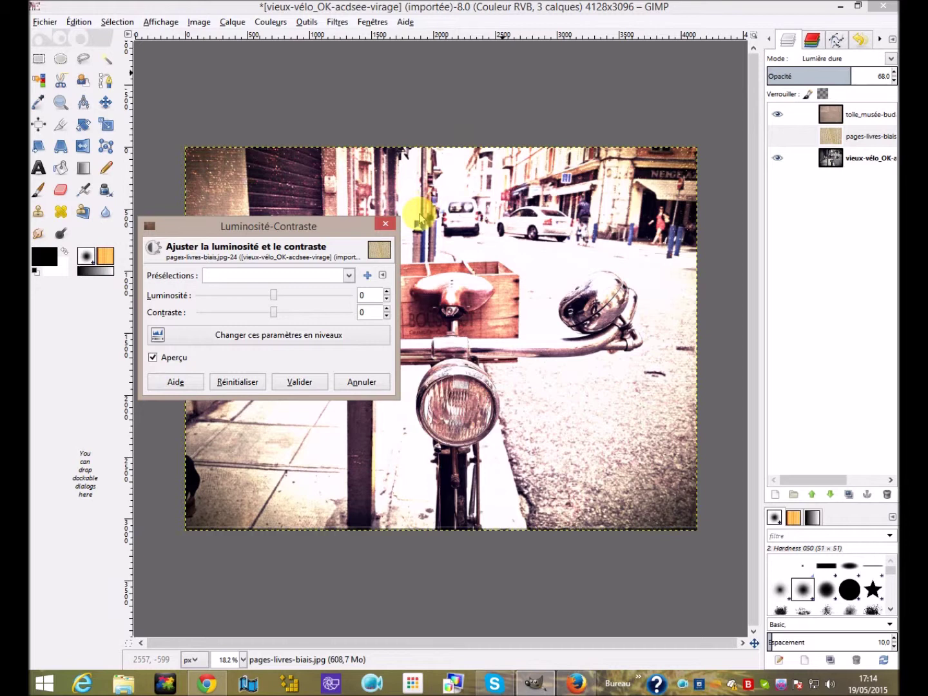
pyautogui.click(357, 383)
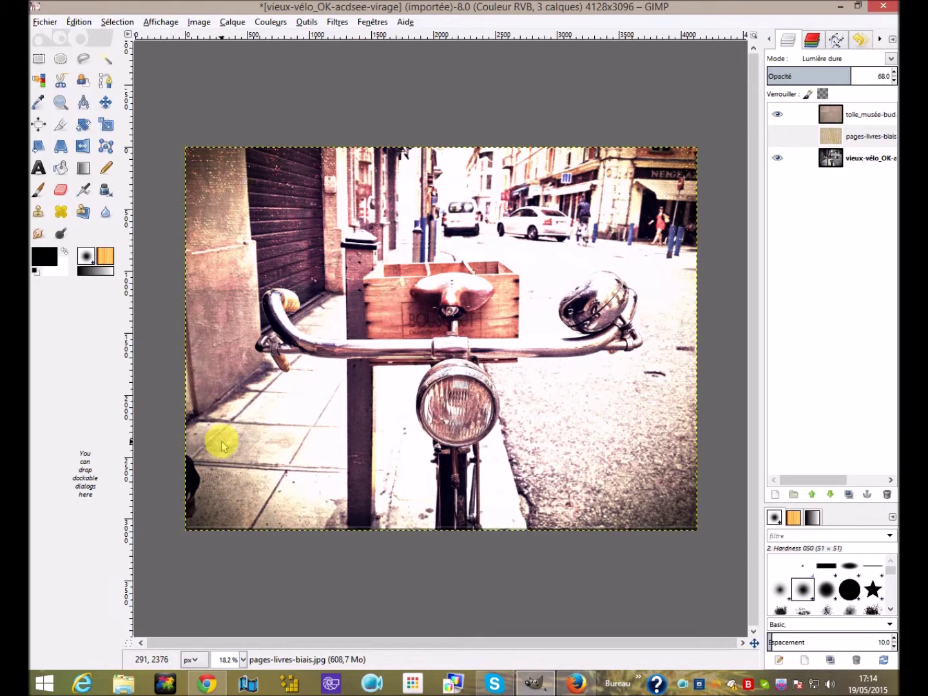
# - Flatten the bicycle photo and its texture layers into a single layer
pyautogui.click(194, 24)
pyautogui.click(219, 225)
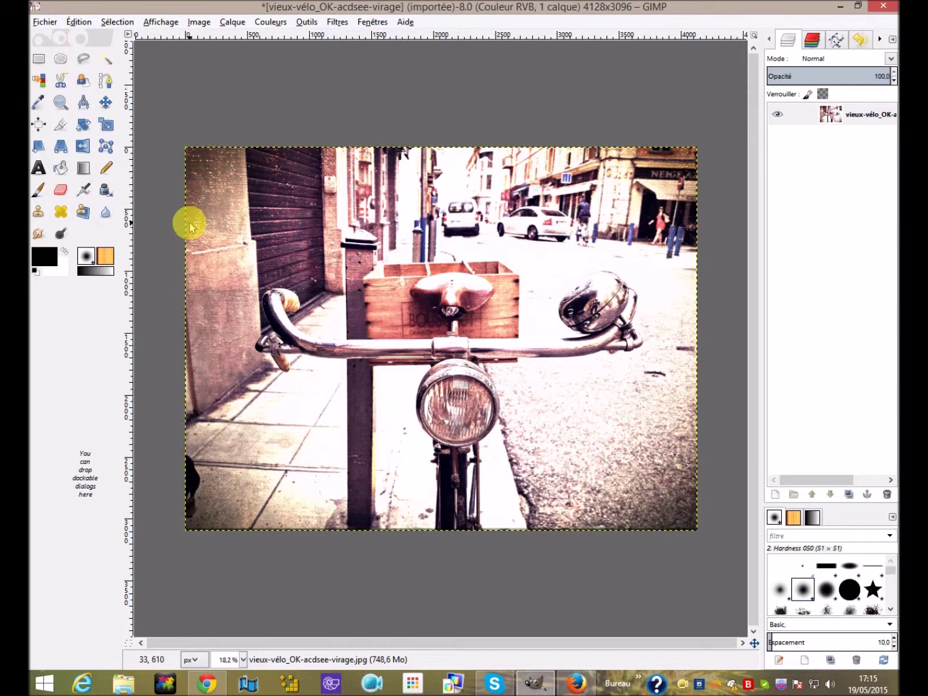
pyautogui.click(44, 23)
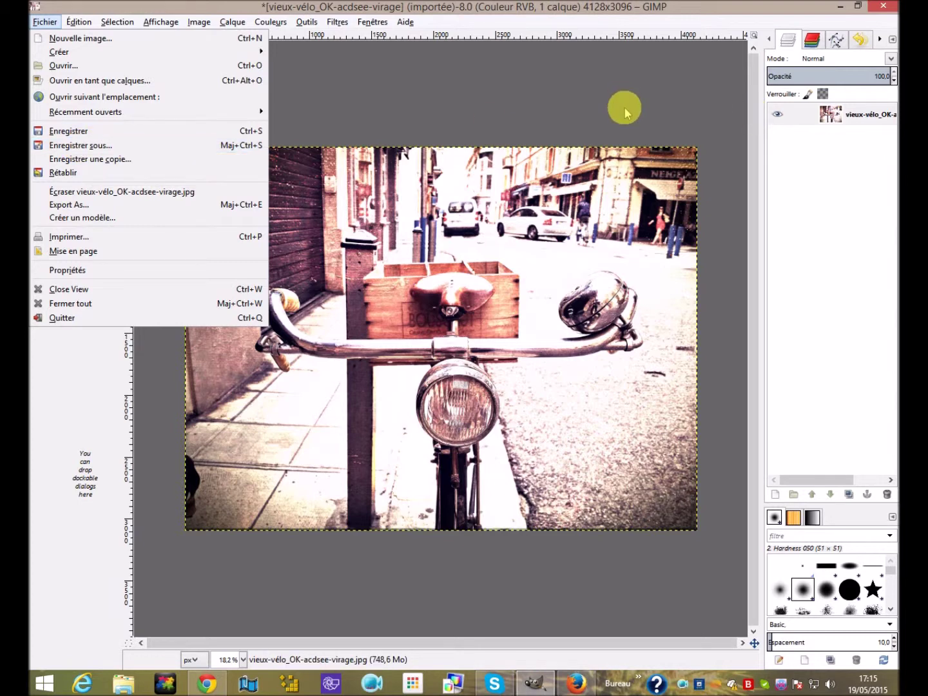
pyautogui.click(461, 102)
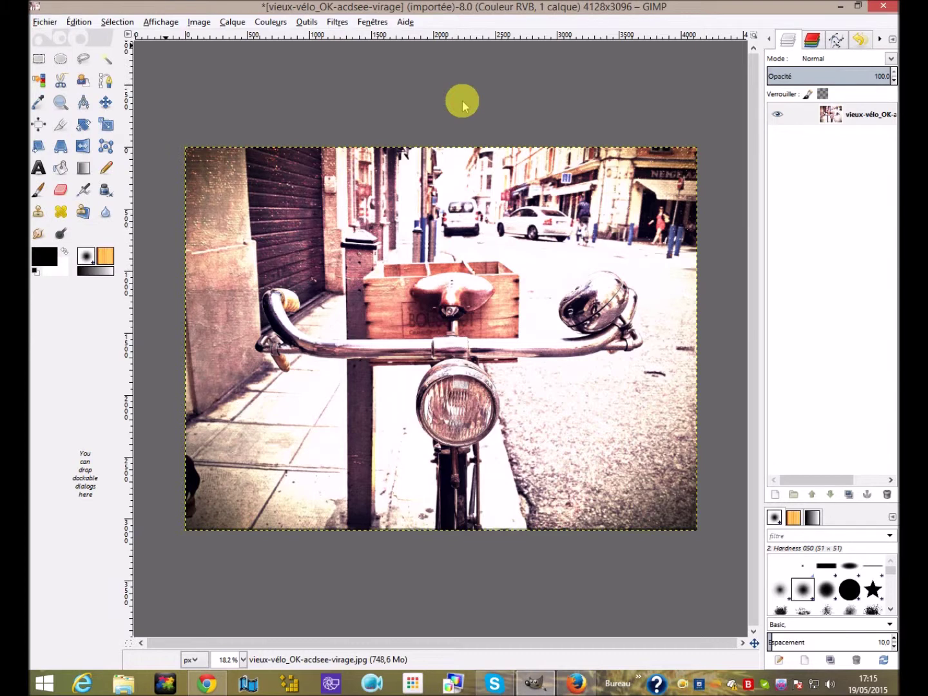